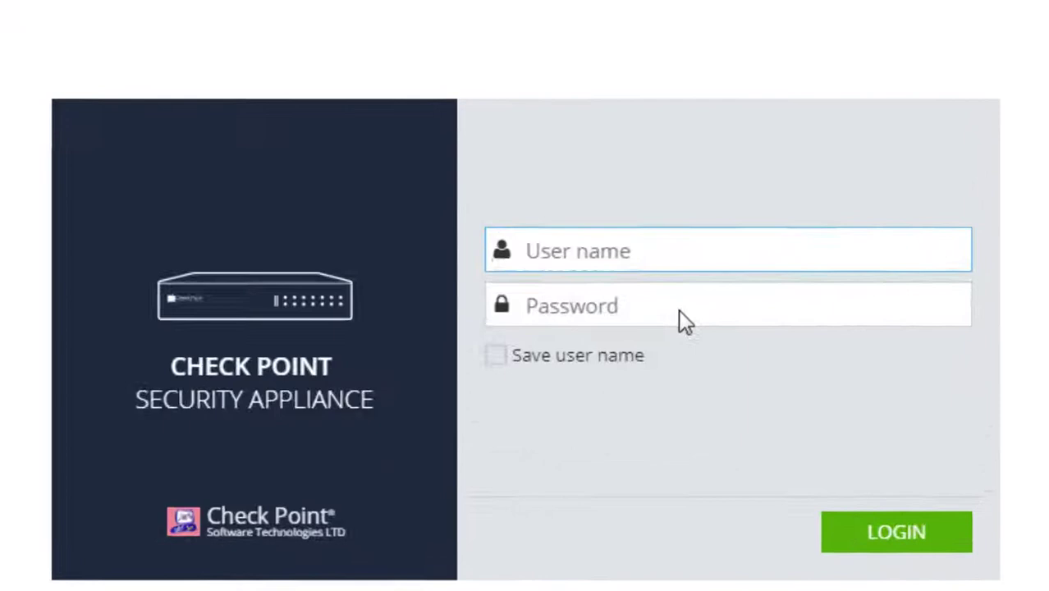
Log in to the Gaia Embedded WebUI as admin to reach the System overview
{"action": "type", "text": "admin"}
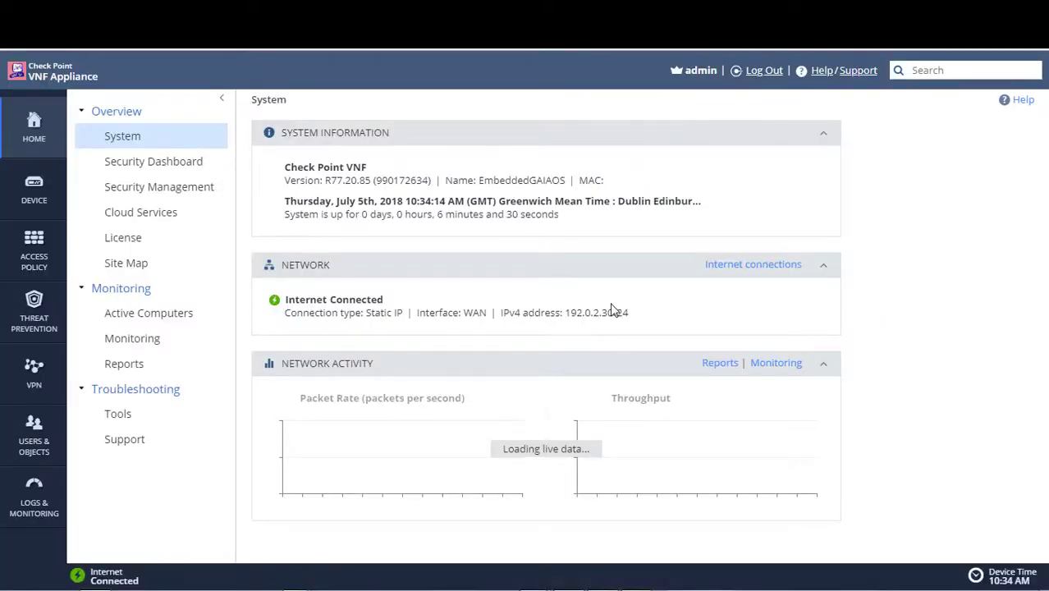
Set the appliance's Security Management mode from local to Central and apply it
{"action": "left_click", "coordinate": [29, 136]}
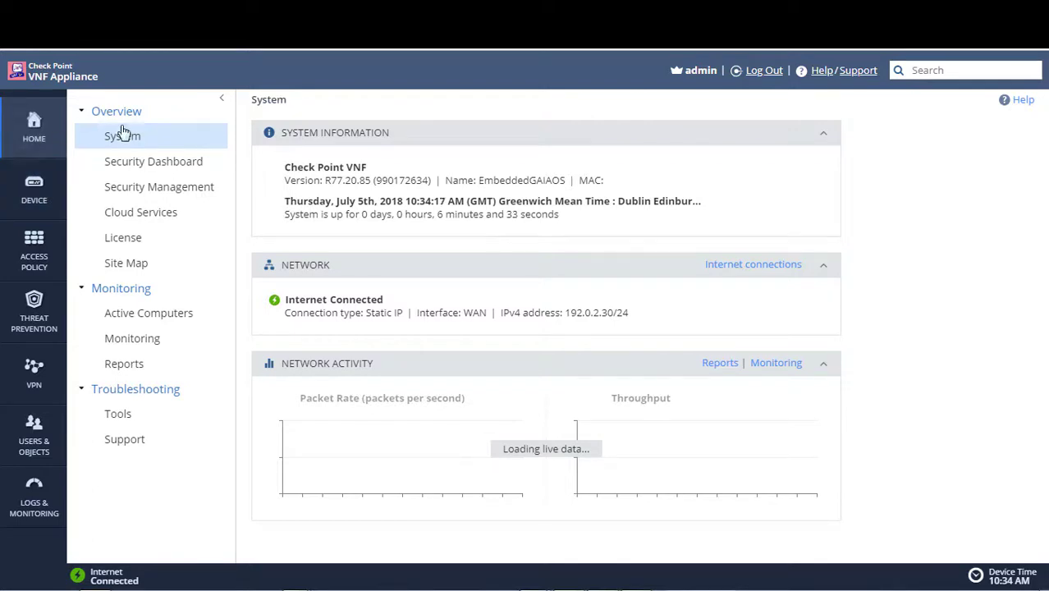
{"action": "left_click", "coordinate": [159, 188]}
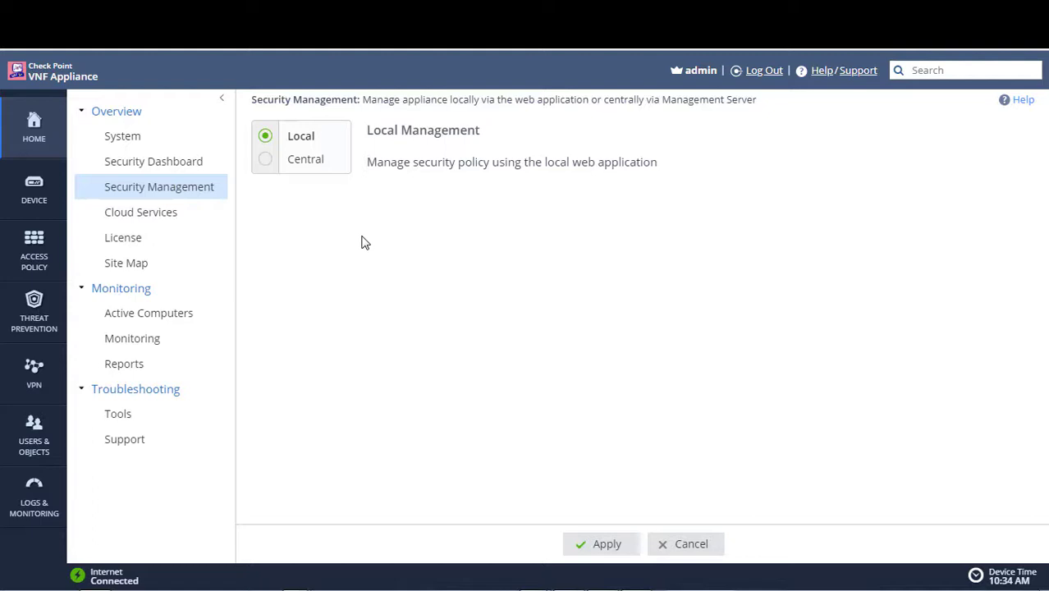
{"action": "left_click", "coordinate": [265, 161]}
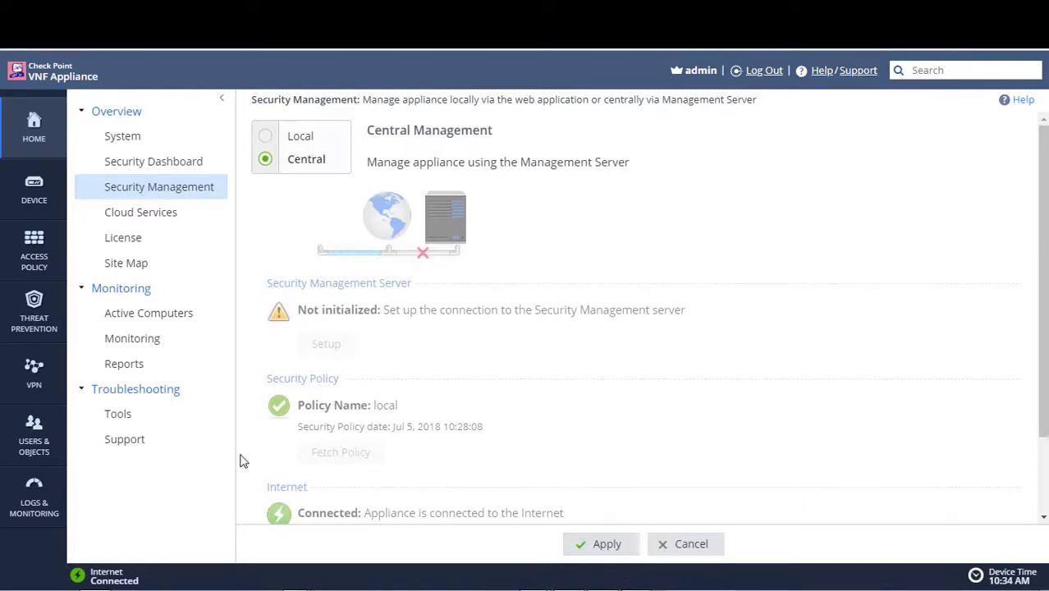
{"action": "left_click", "coordinate": [593, 552]}
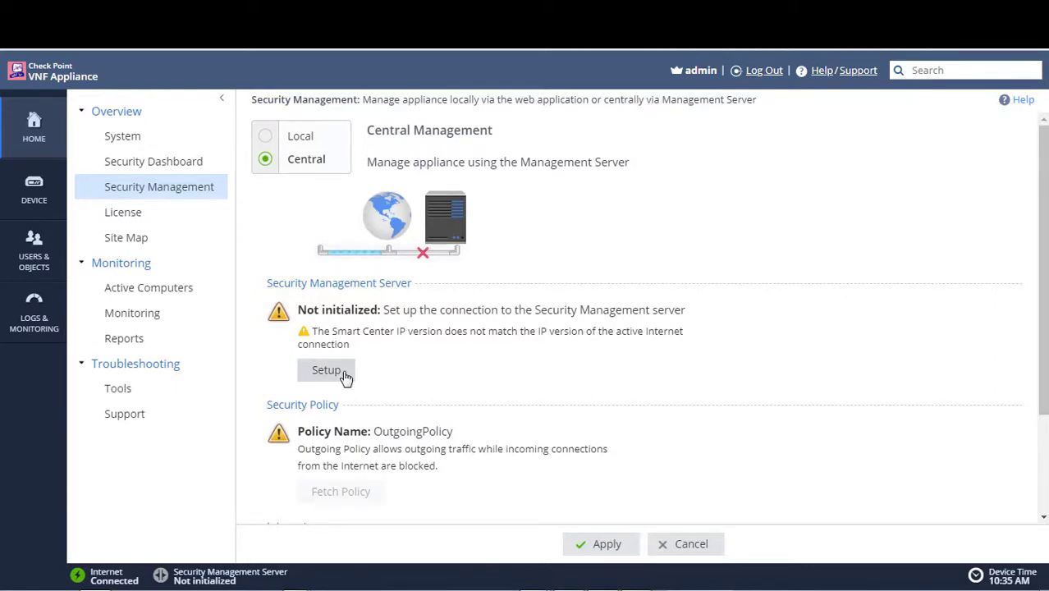
Enter and confirm a one-time SIC password in the management connection wizard, then go to SmartConsole
{"action": "left_click", "coordinate": [345, 376]}
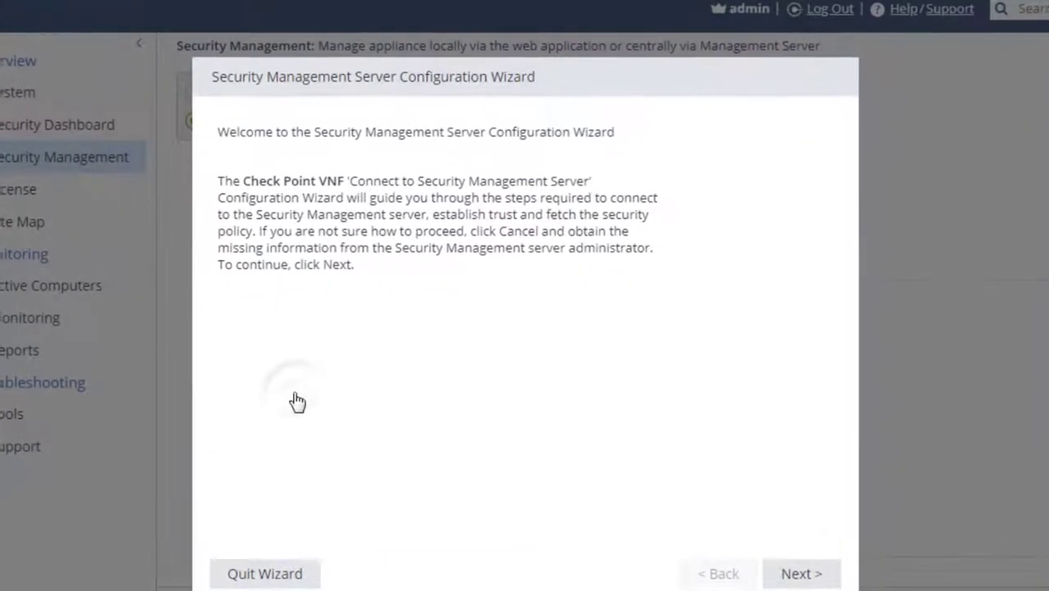
{"action": "left_click", "coordinate": [782, 573]}
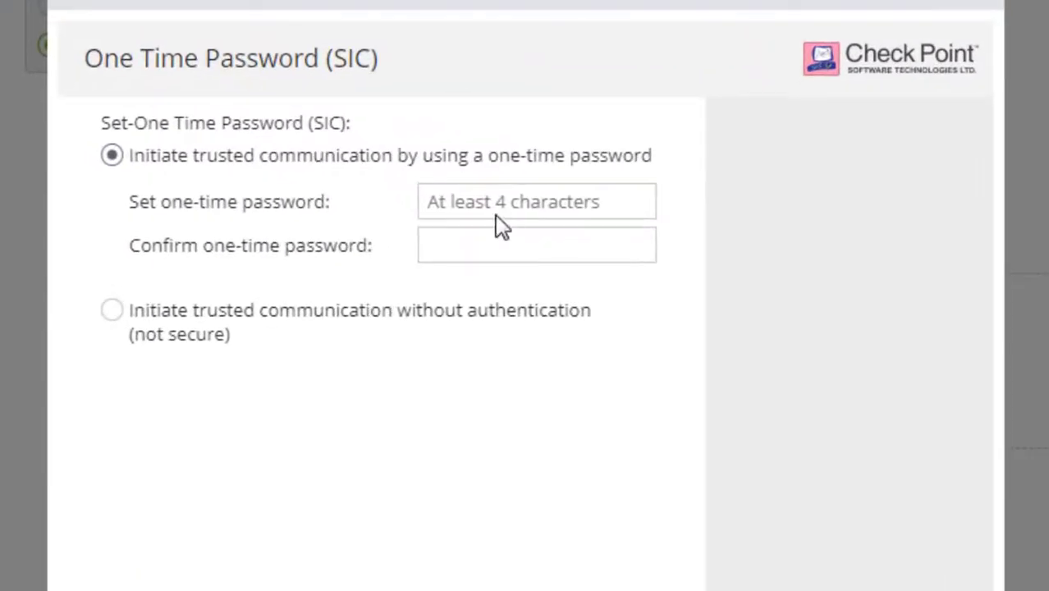
{"action": "left_click", "coordinate": [468, 201]}
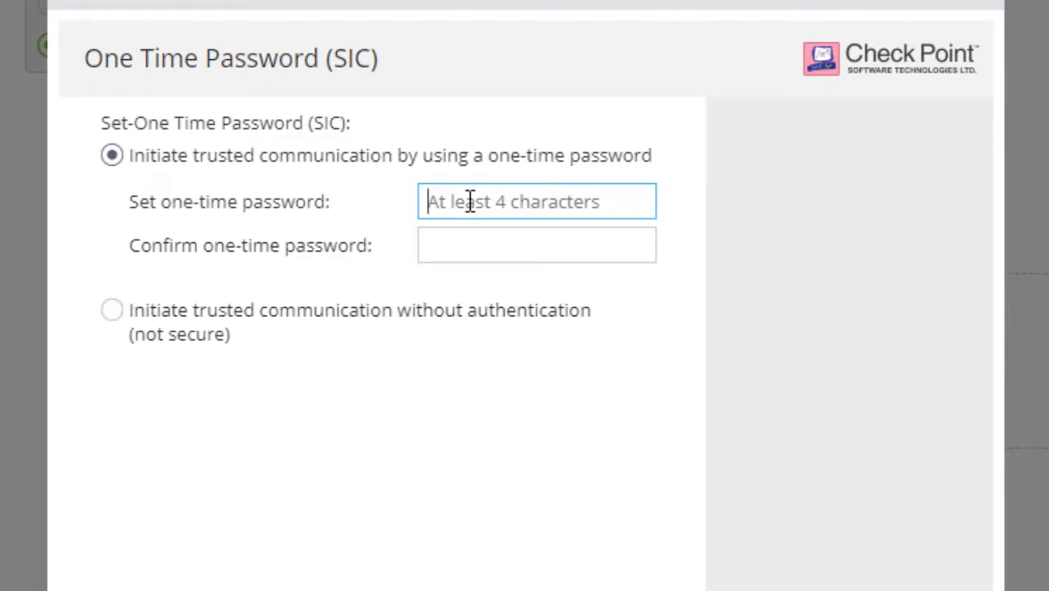
{"action": "type", "text": "vpn123"}
{"action": "key", "text": "Tab"}
{"action": "type", "text": "v"}
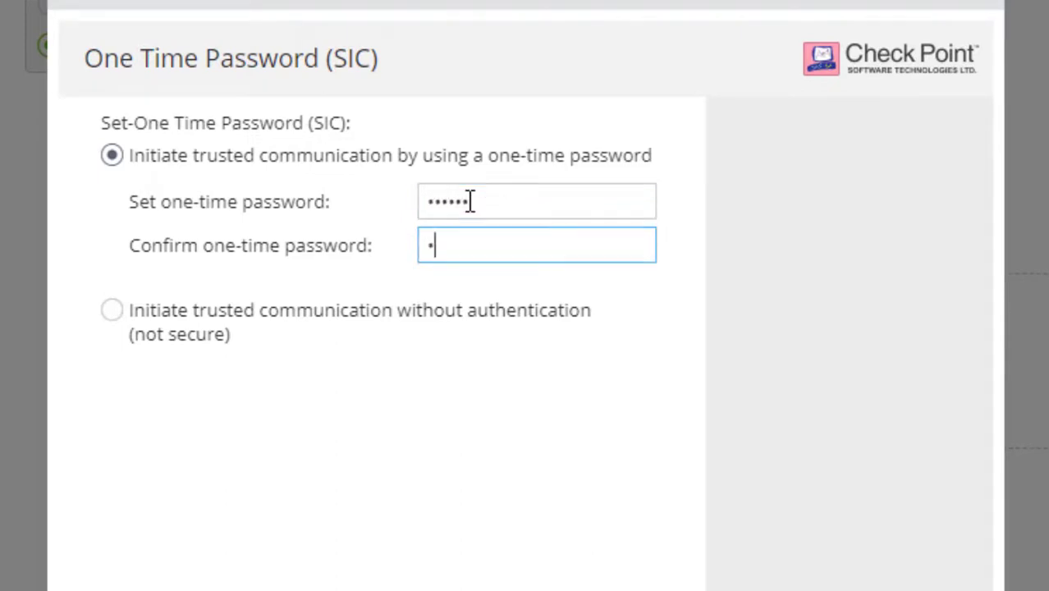
{"action": "type", "text": "pn123"}
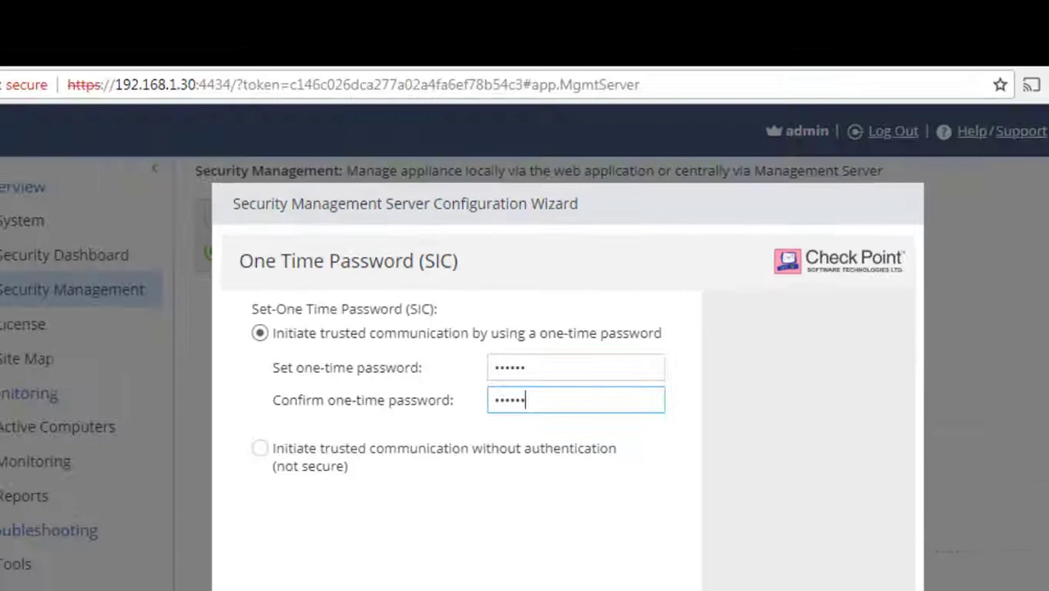
{"action": "key", "text": "Return"}
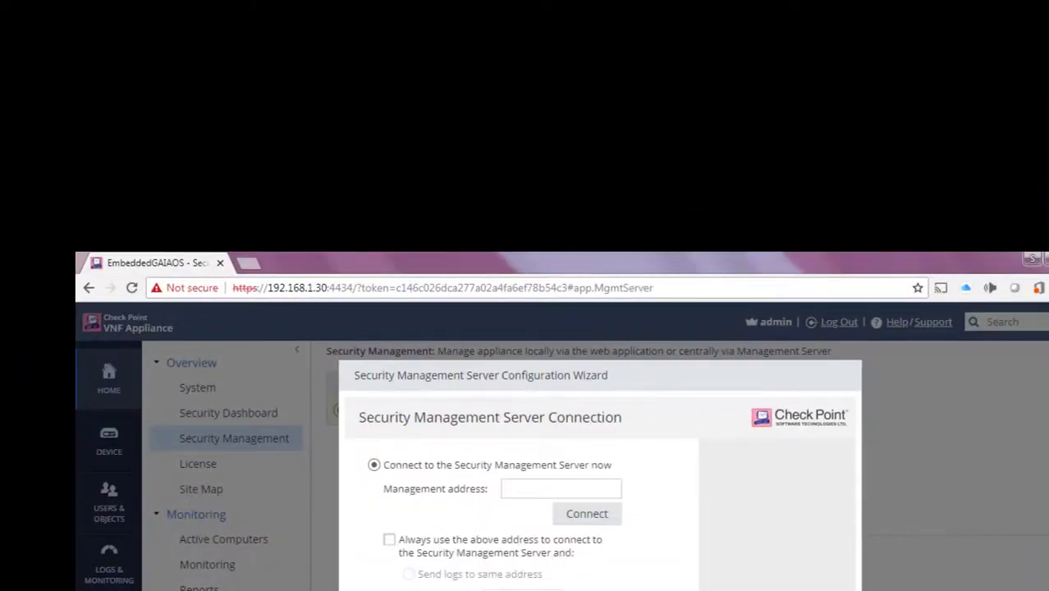
{"action": "key", "text": "alt+Tab"}
{"action": "key", "text": "alt+Tab"}
{"action": "key", "text": "alt+Tab"}
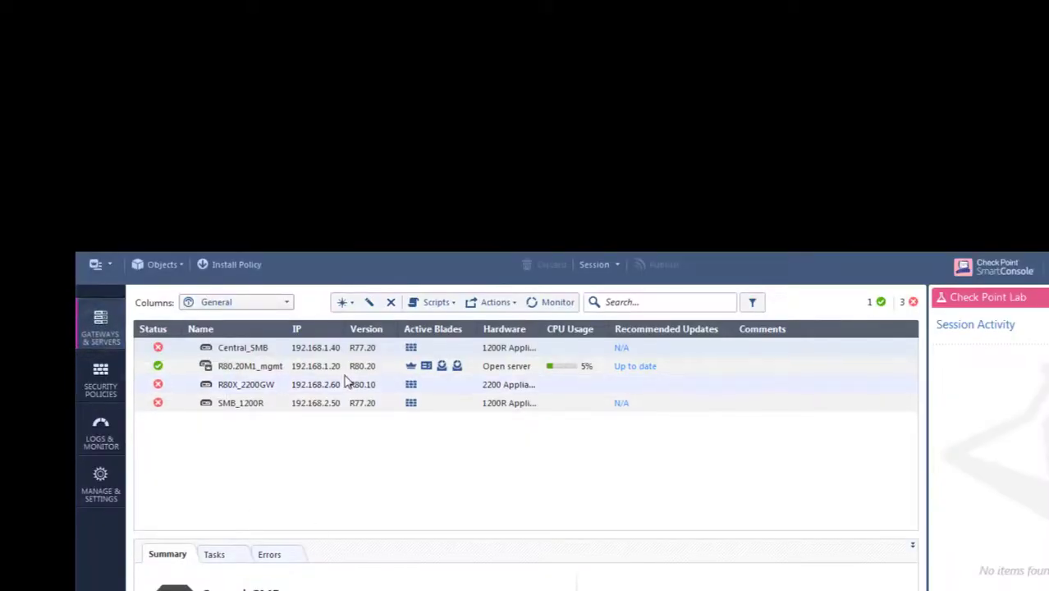
Create a Classic Mode gateway GW_1400 at 192.168.1.30 with 1430/1450 Appliances hardware
{"action": "left_click", "coordinate": [350, 303]}
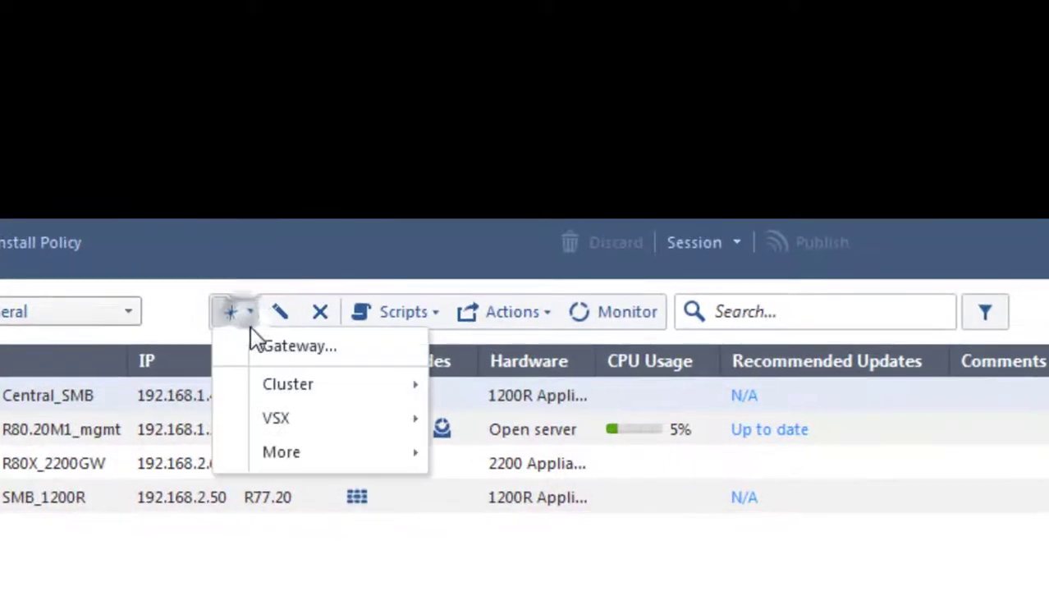
{"action": "left_click", "coordinate": [284, 351]}
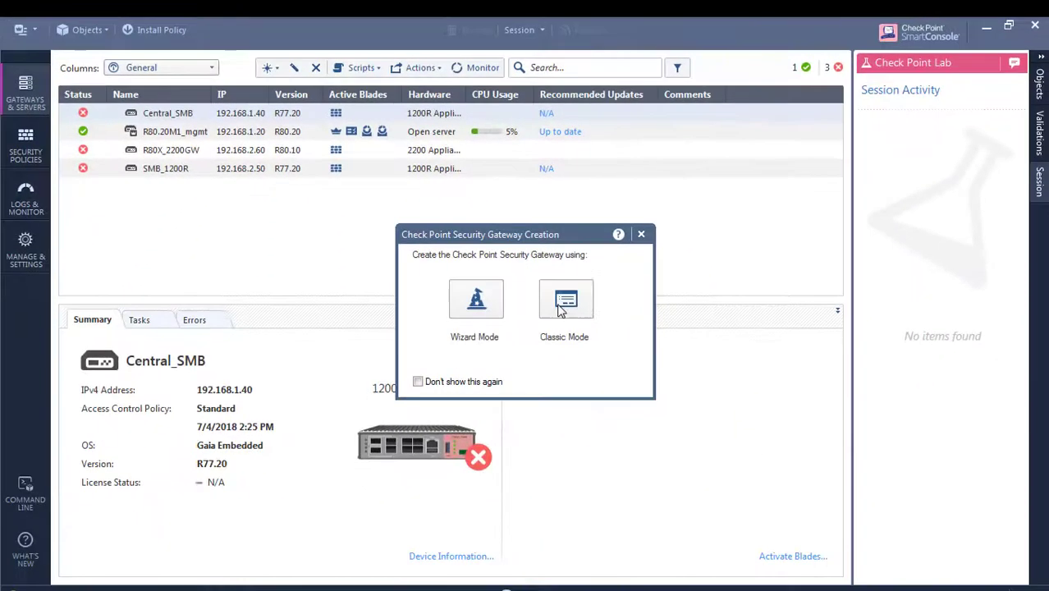
{"action": "left_click", "coordinate": [633, 447]}
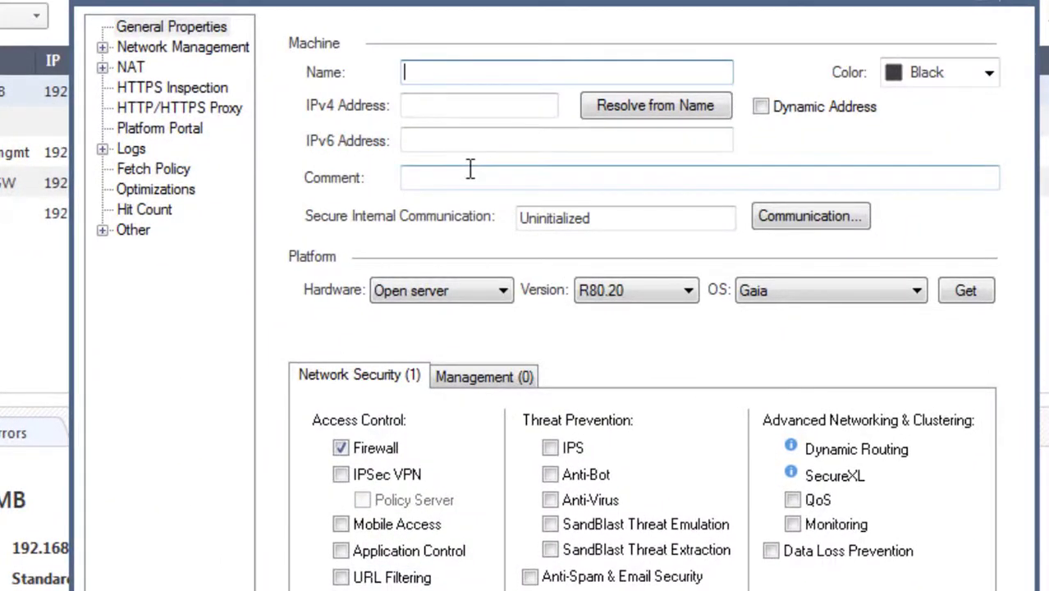
{"action": "type", "text": "GW"}
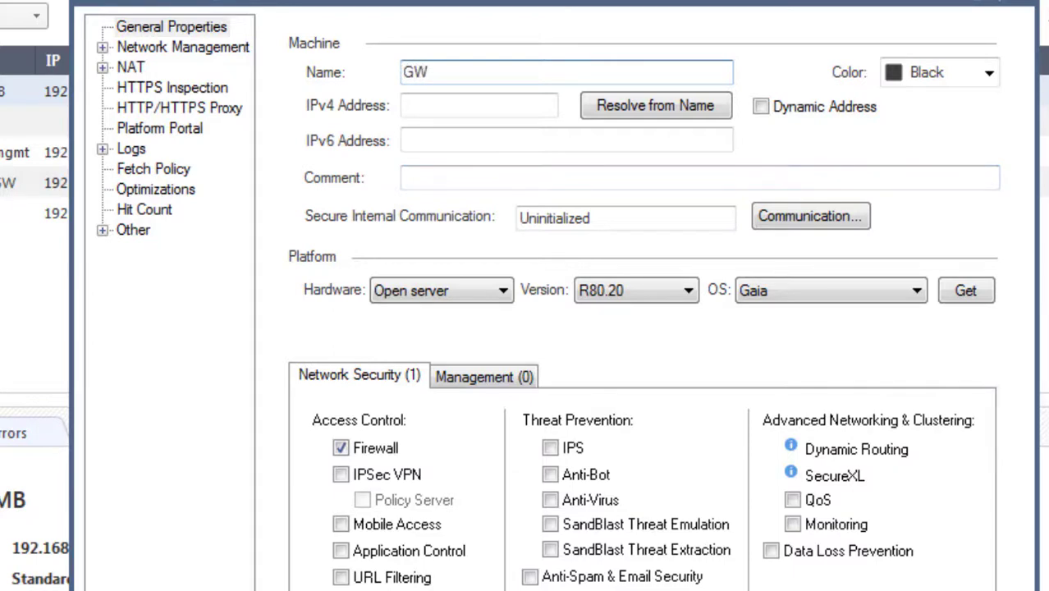
{"action": "type", "text": "_1400"}
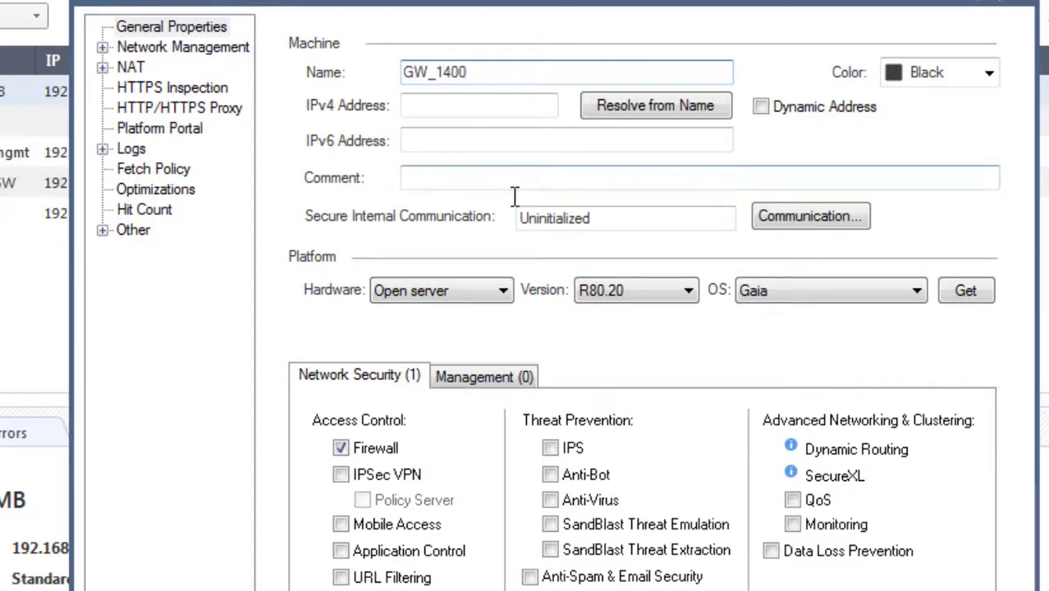
{"action": "left_click", "coordinate": [418, 105]}
{"action": "type", "text": "1"}
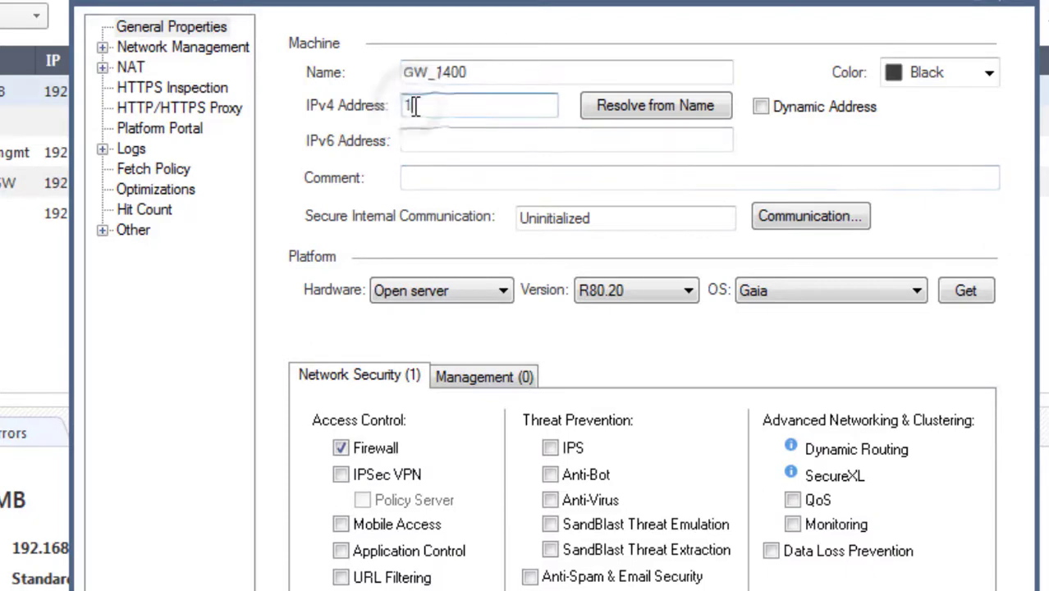
{"action": "type", "text": "92.168.1.30"}
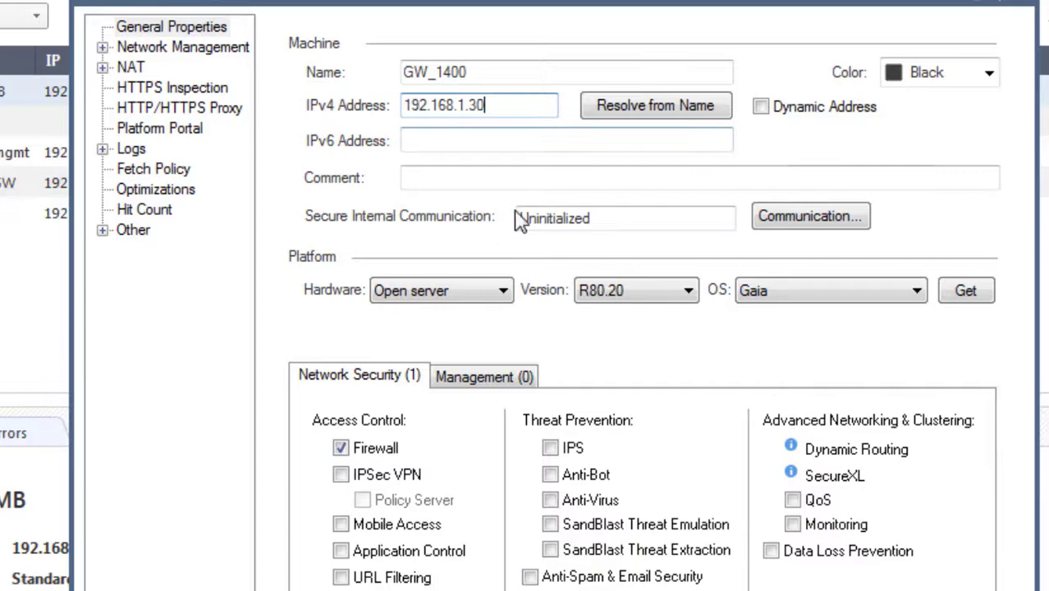
{"action": "left_click", "coordinate": [449, 292]}
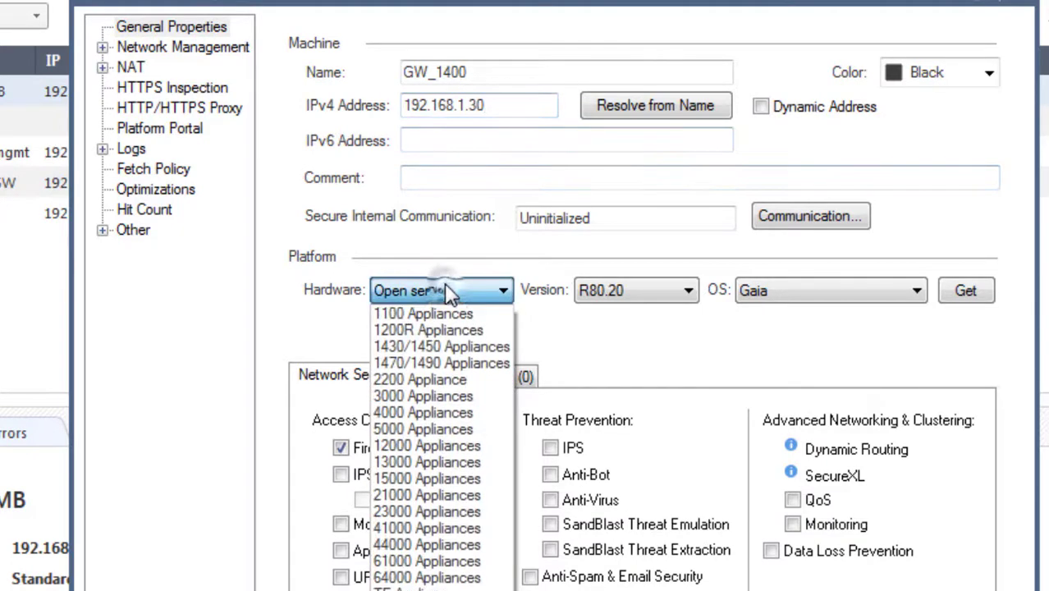
{"action": "left_click", "coordinate": [444, 345]}
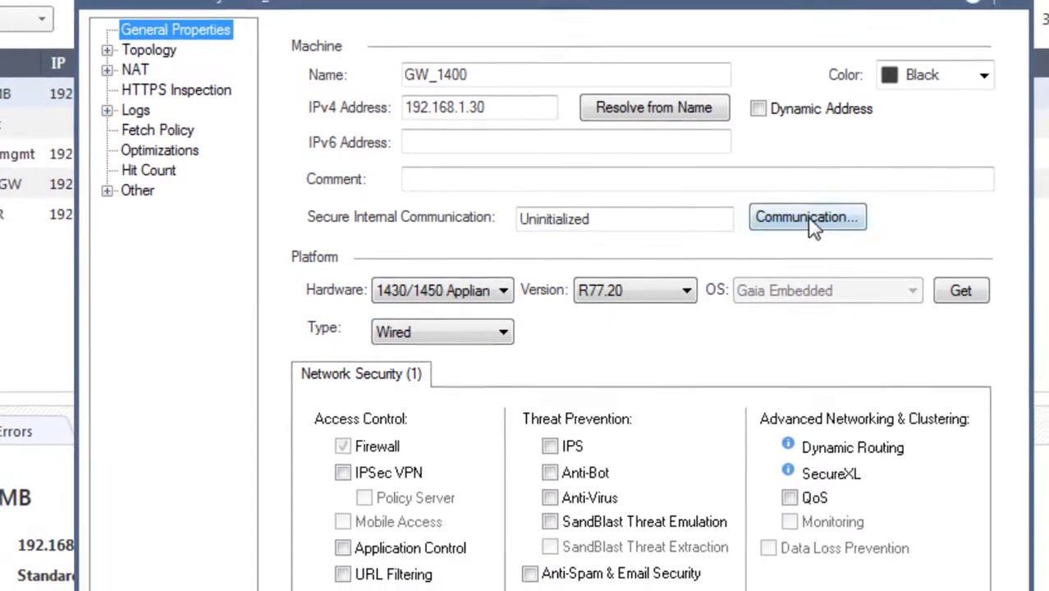
Enter and confirm the one-time password and initialize trusted communication with GW_1400 now
{"action": "left_click", "coordinate": [809, 221]}
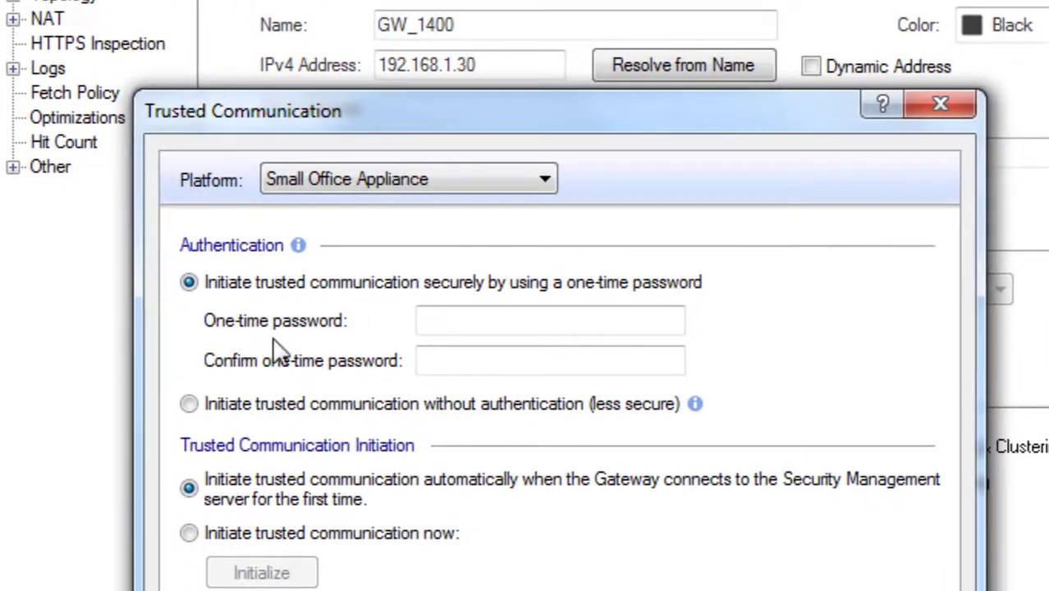
{"action": "left_click", "coordinate": [437, 315]}
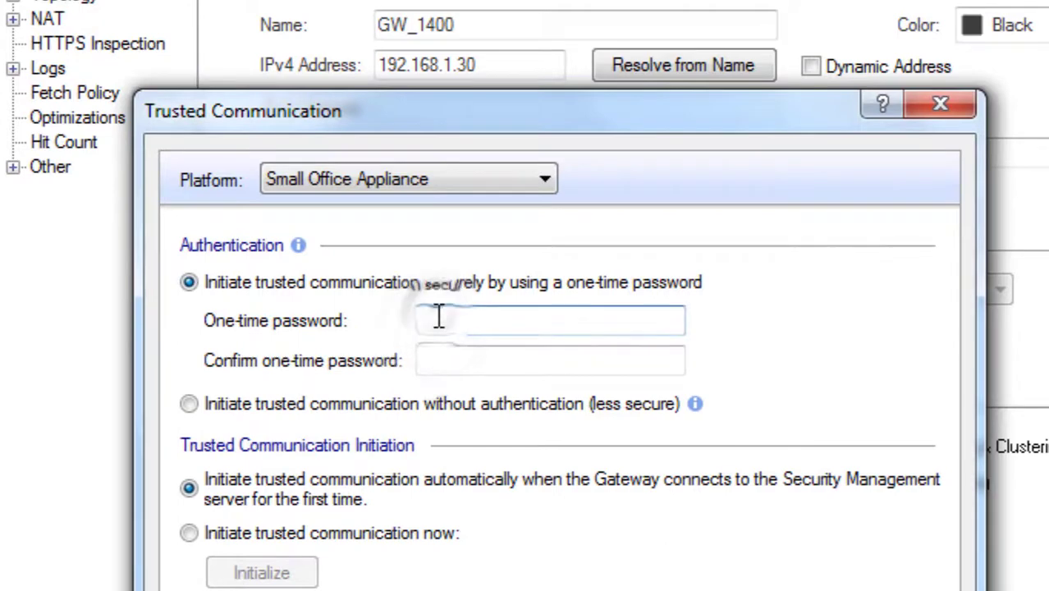
{"action": "type", "text": "1234567"}
{"action": "key", "text": "Tab"}
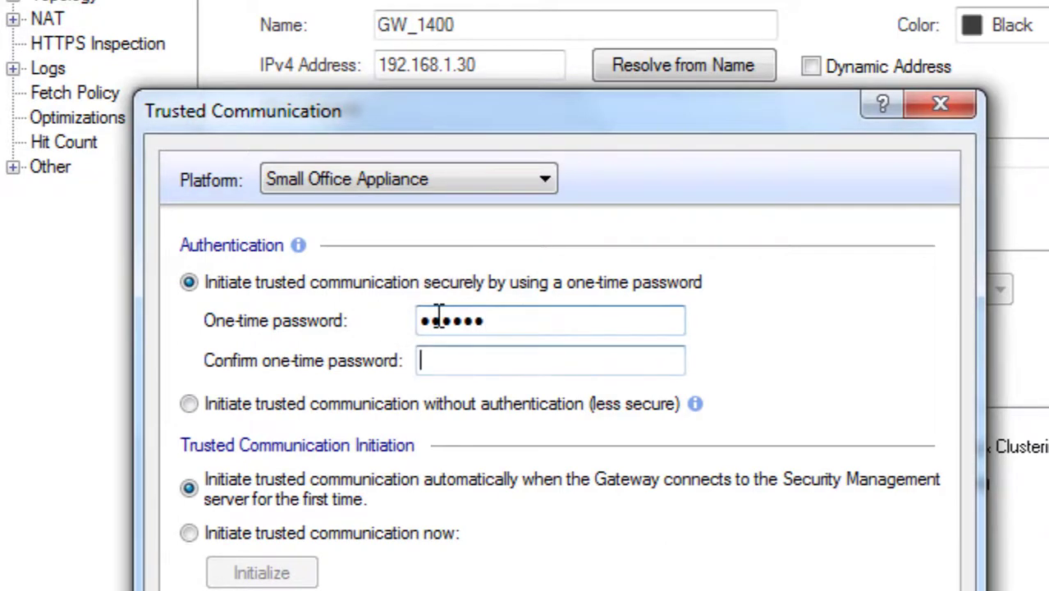
{"action": "type", "text": "123456"}
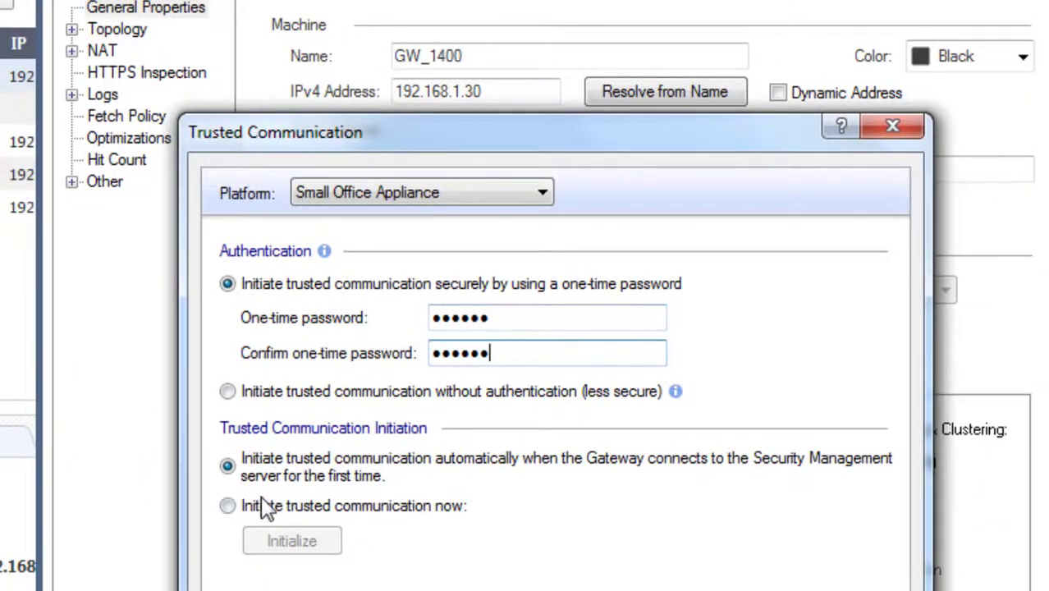
{"action": "left_click", "coordinate": [229, 508]}
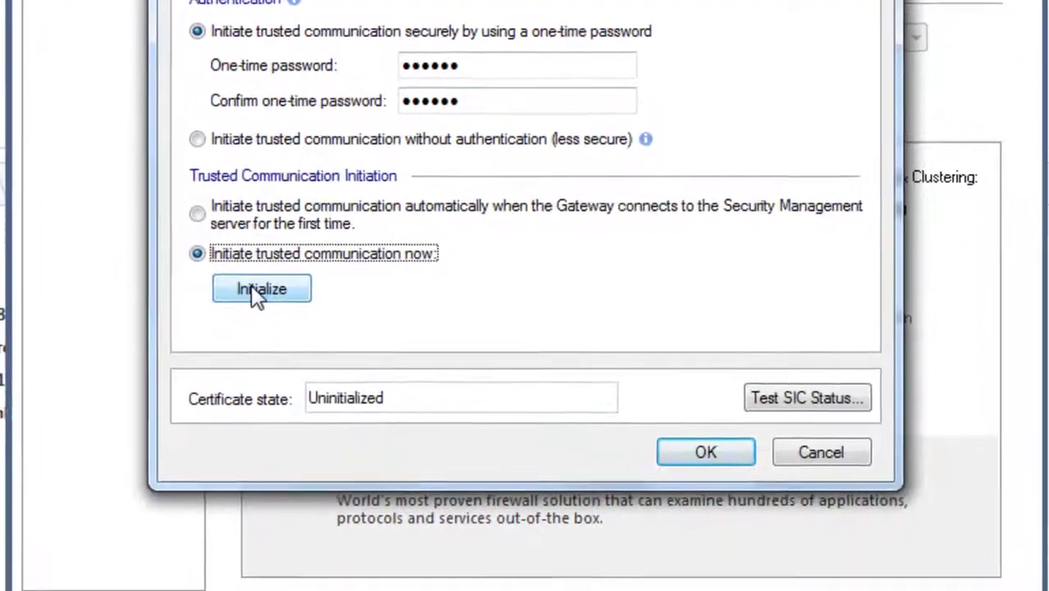
{"action": "left_click", "coordinate": [270, 428]}
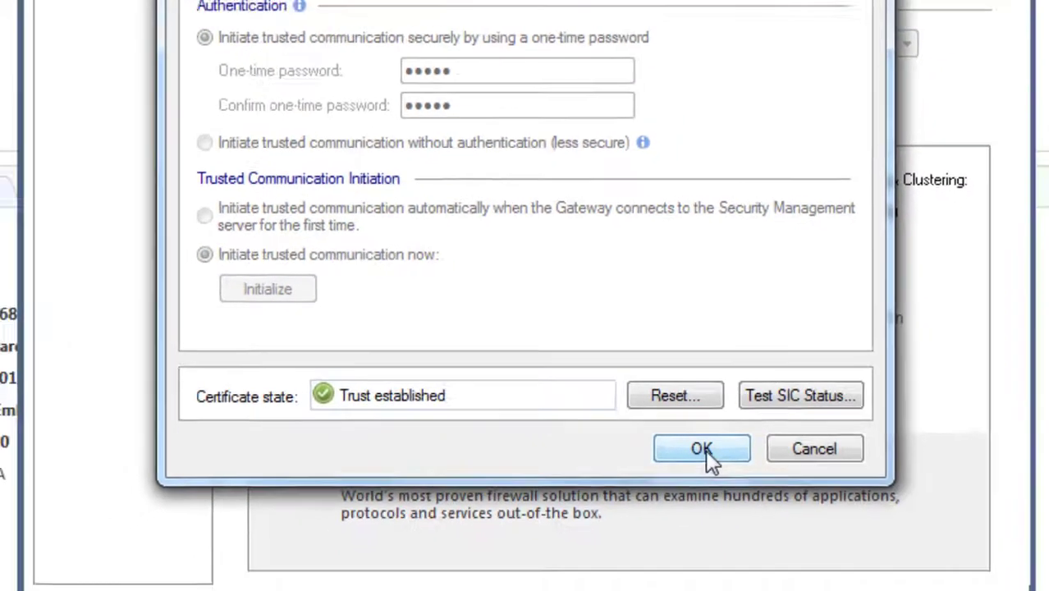
{"action": "left_click", "coordinate": [726, 471]}
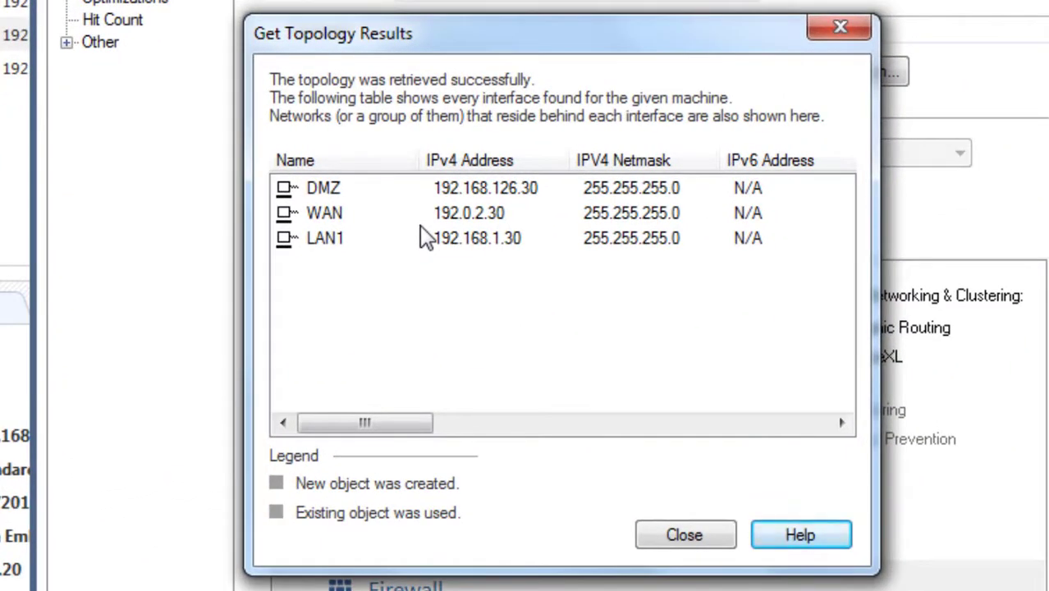
Accept the retrieved DMZ, WAN and LAN1 topology and save the GW_1400 gateway object
{"action": "left_click", "coordinate": [684, 538]}
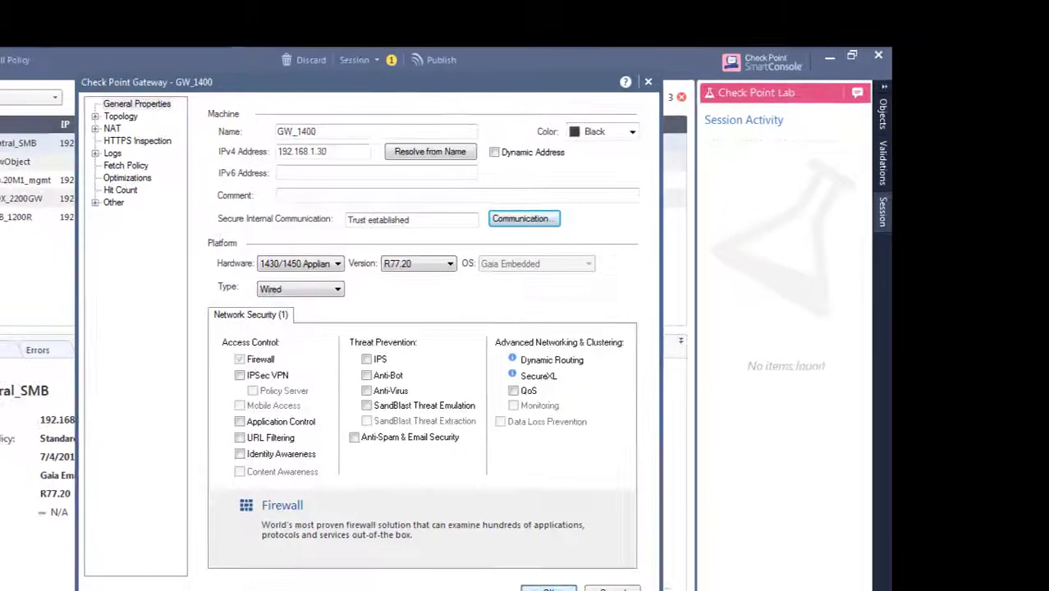
{"action": "left_click", "coordinate": [549, 587]}
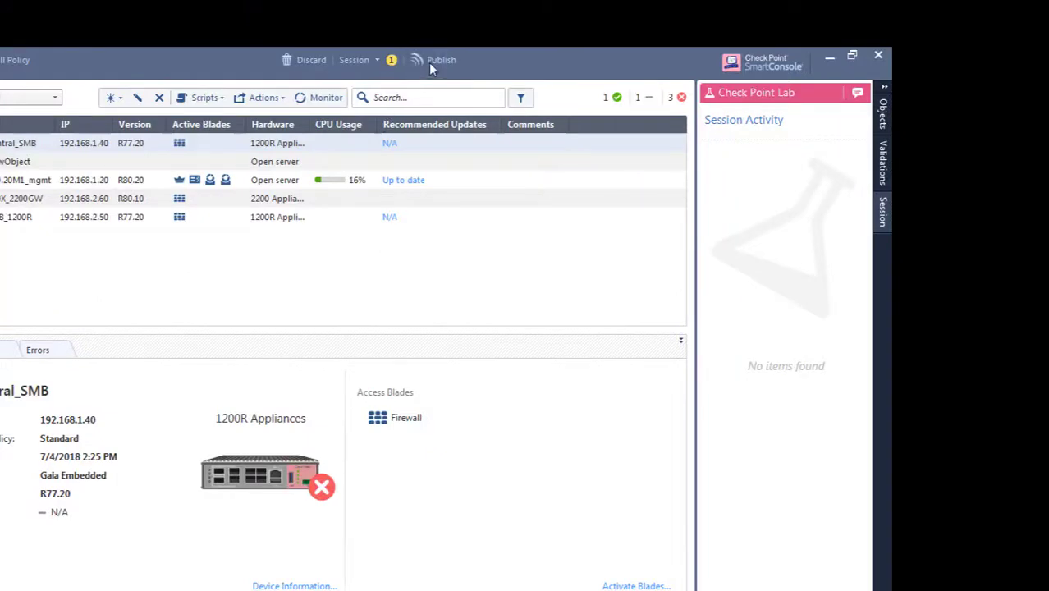
Publish the three draft changes under the default session name
{"action": "left_click", "coordinate": [428, 61]}
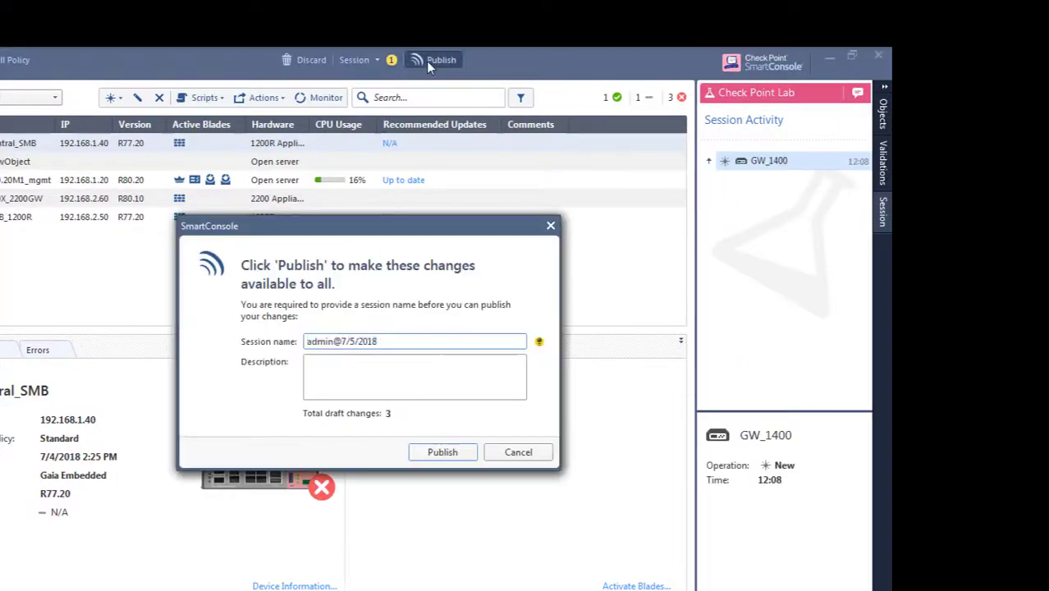
{"action": "left_click", "coordinate": [442, 452]}
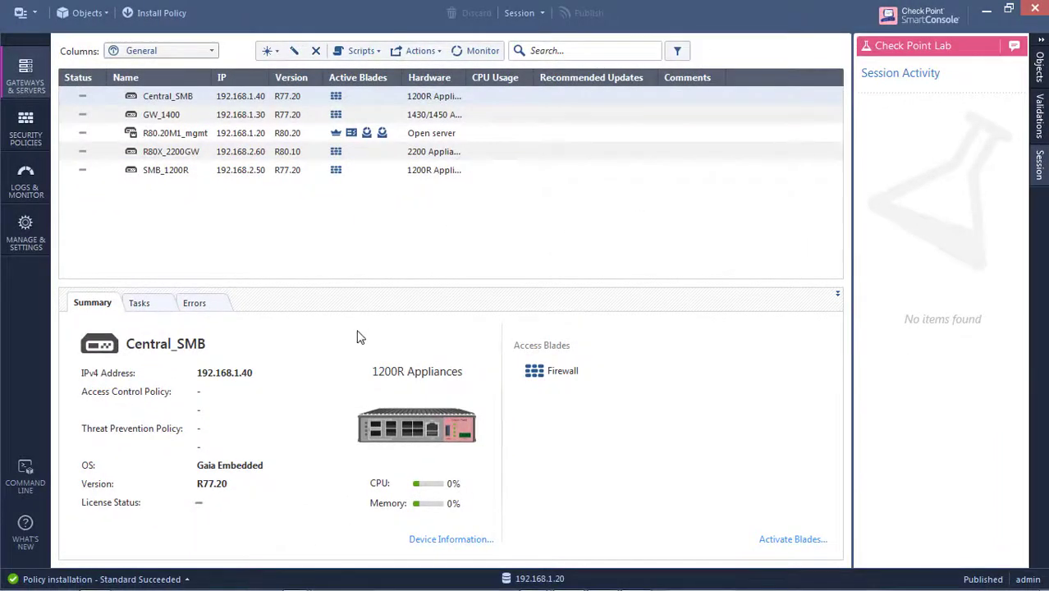
Return to the appliance WebUI and quit the Security Management Server Configuration Wizard
{"action": "key", "text": "alt+Tab"}
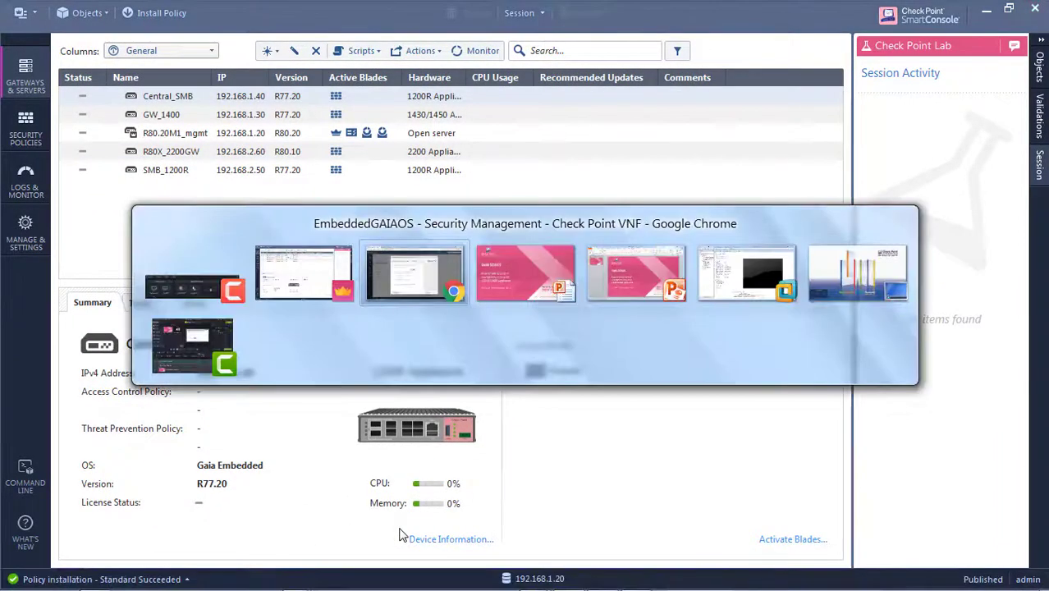
{"action": "key", "text": "alt+Tab"}
{"action": "key", "text": "alt+Tab"}
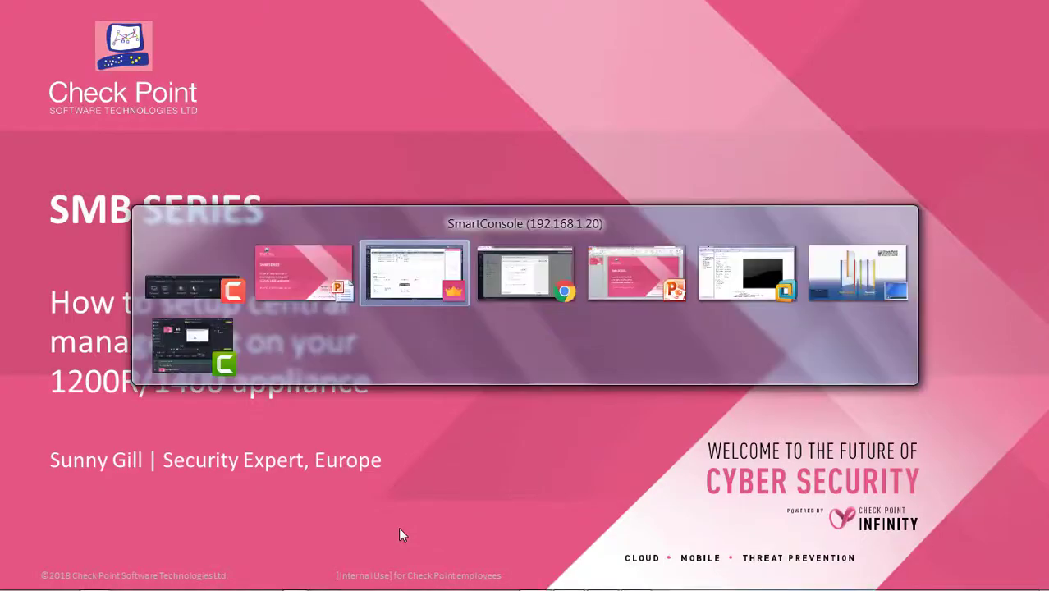
{"action": "key", "text": "alt+Tab"}
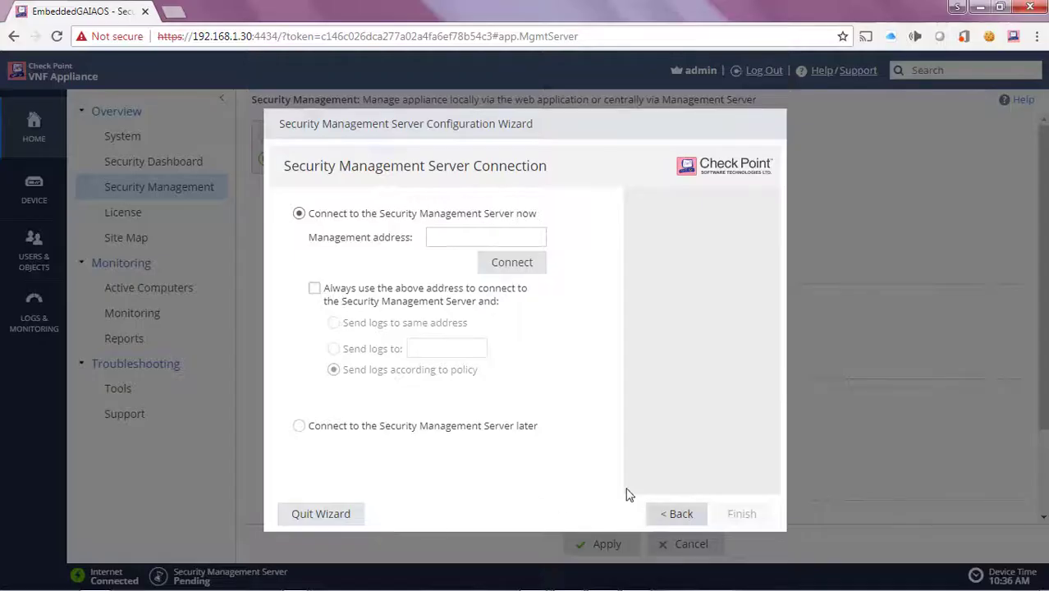
{"action": "left_click", "coordinate": [314, 515]}
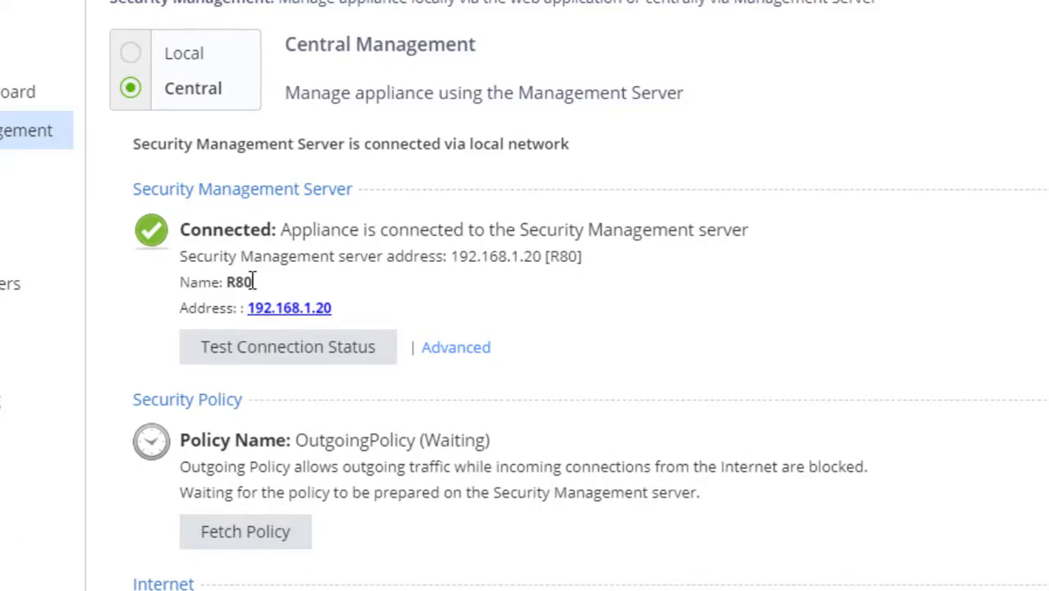
Always use management server 192.168.1.20 and send logs to that same address
{"action": "left_click", "coordinate": [293, 310]}
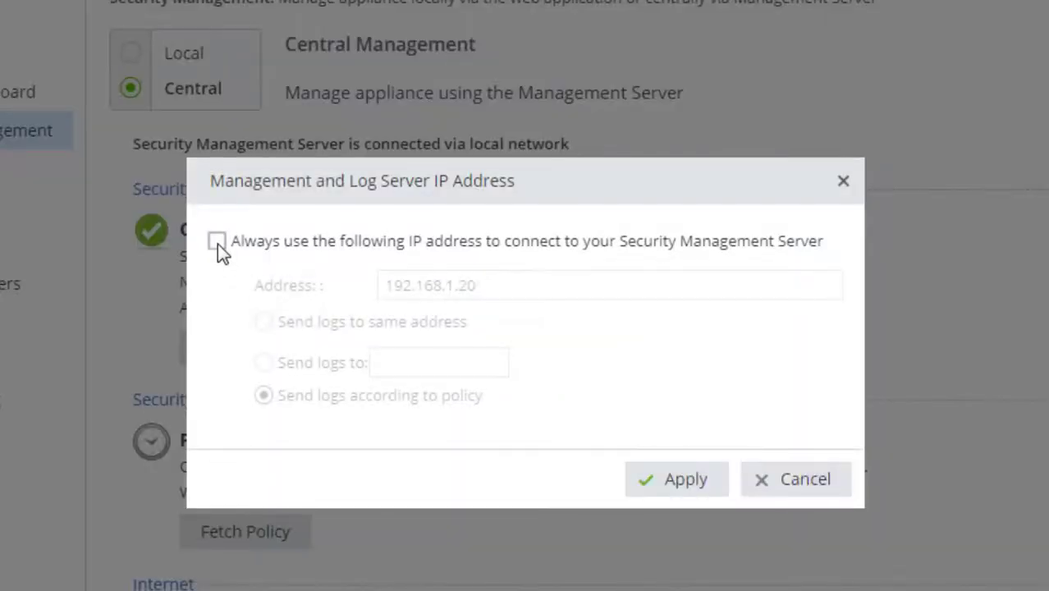
{"action": "left_click", "coordinate": [217, 242]}
{"action": "left_click", "coordinate": [272, 323]}
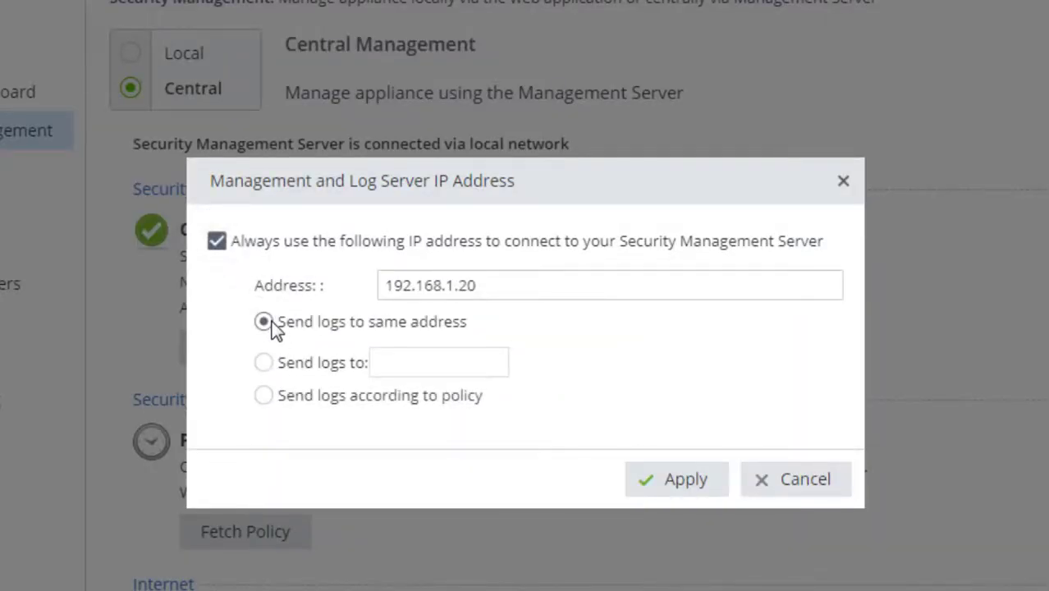
{"action": "left_click", "coordinate": [697, 485]}
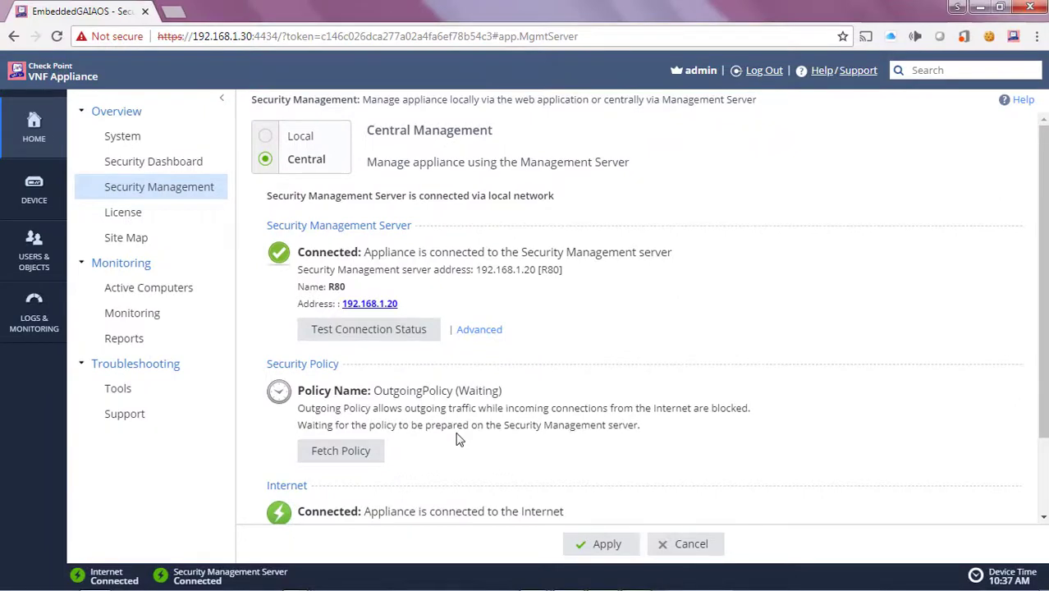
Back in SmartConsole, open Security Policies to view the Standard policy's Allow all traffic rule
{"action": "key", "text": "alt+Tab"}
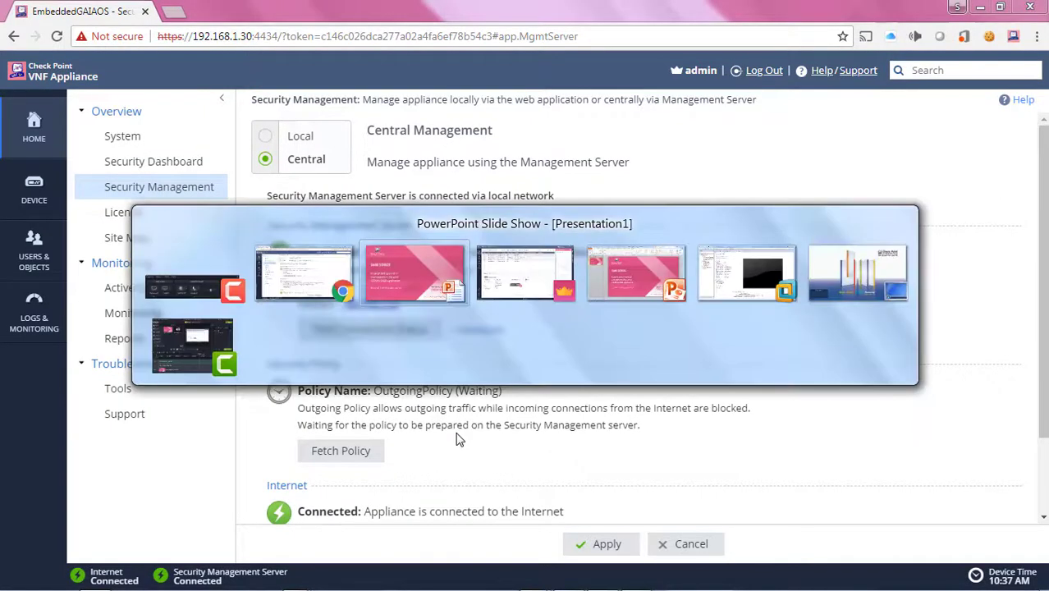
{"action": "key", "text": "alt+Tab"}
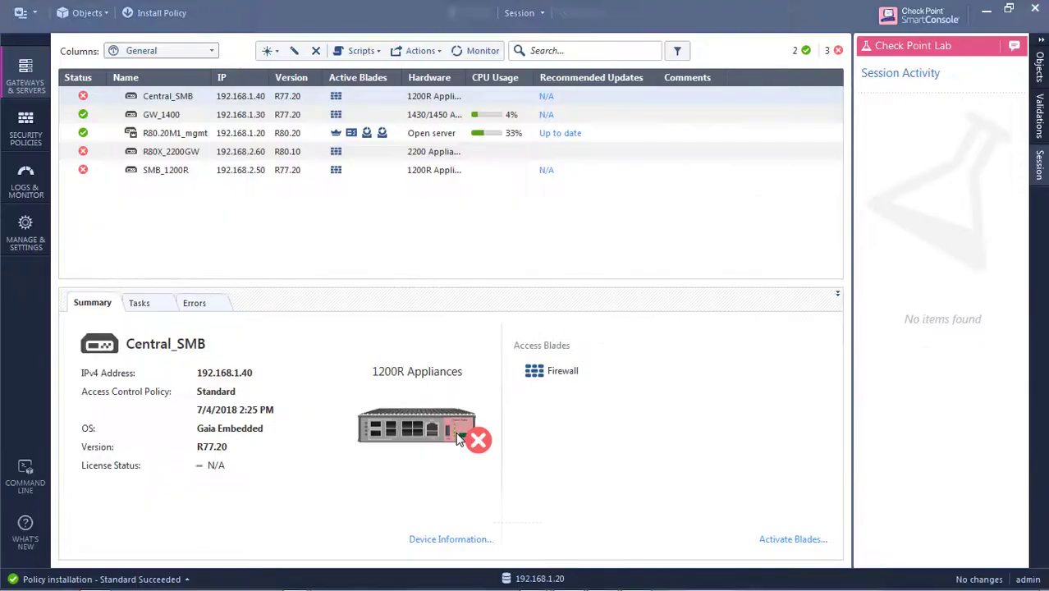
{"action": "left_click", "coordinate": [30, 135]}
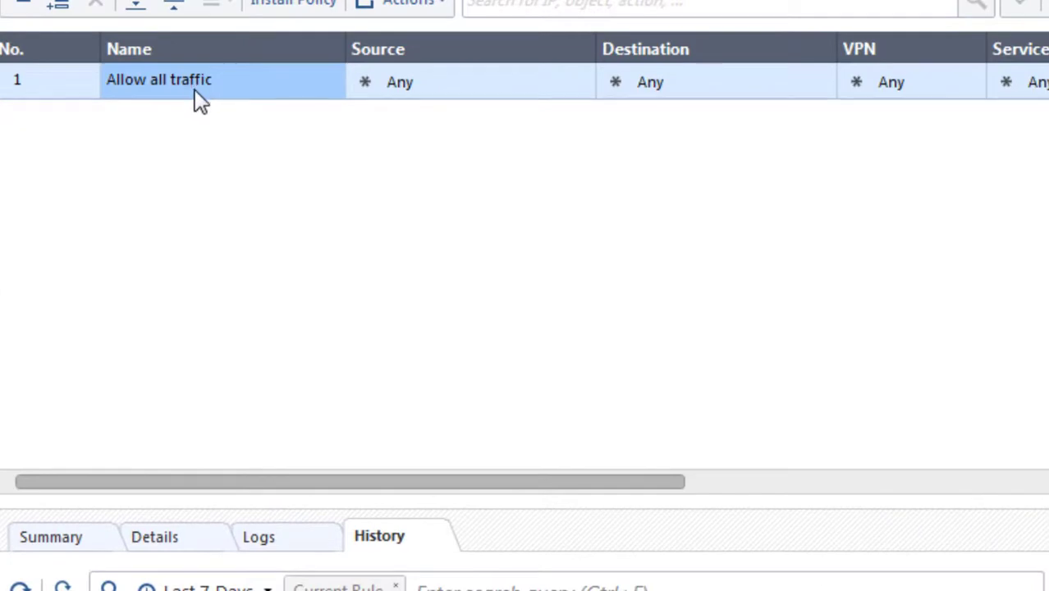
{"action": "left_click_drag", "start_coordinate": [543, 482], "coordinate": [964, 407]}
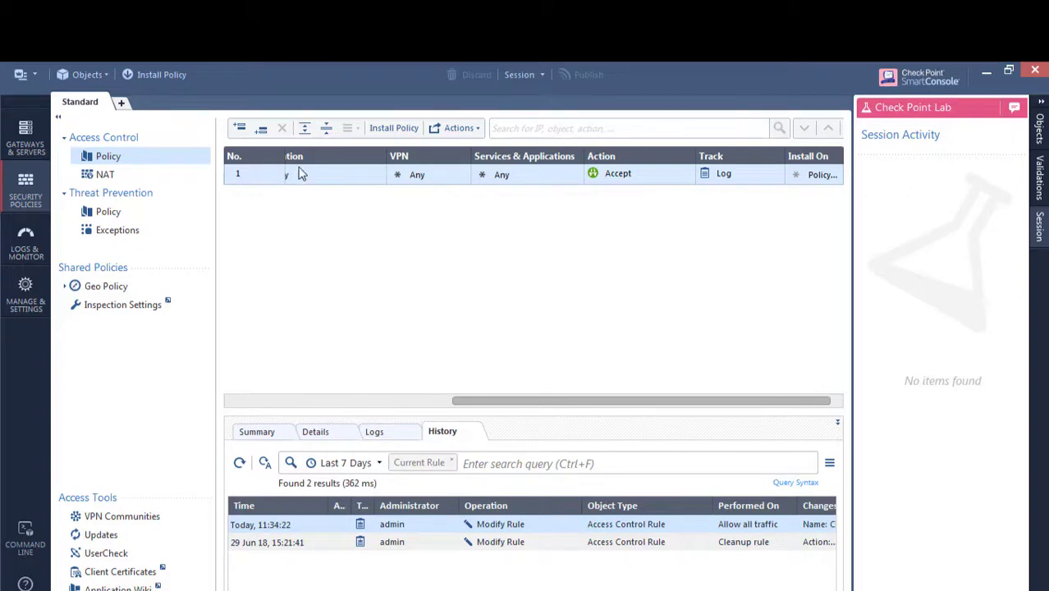
Install the Standard policy with GW_1400 as the only target gateway
{"action": "left_click", "coordinate": [163, 74]}
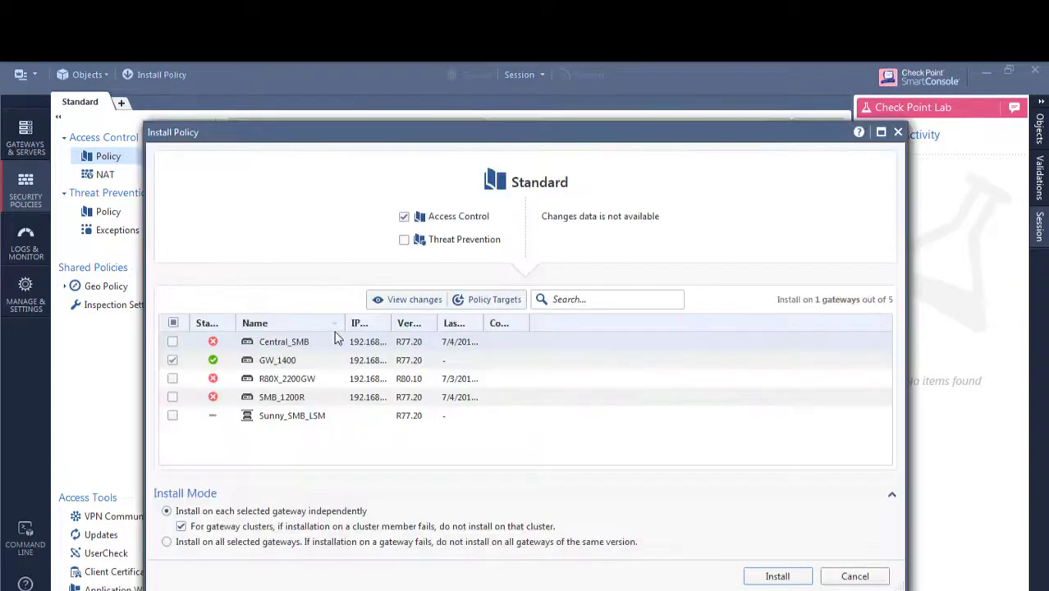
{"action": "left_click", "coordinate": [173, 361]}
{"action": "left_click", "coordinate": [774, 576]}
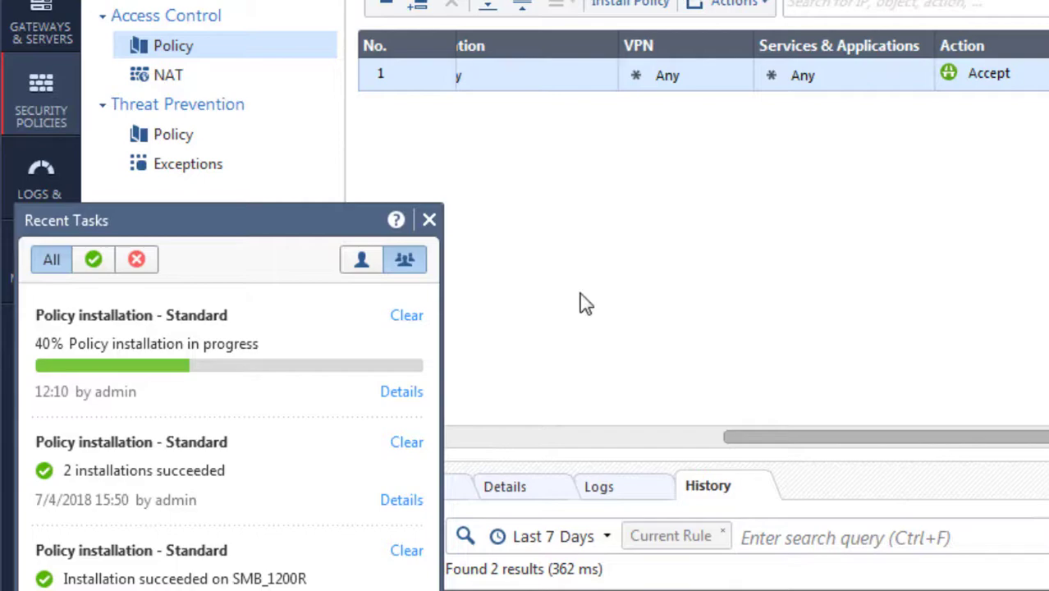
Verify in Recent Tasks that the Standard policy installation on GW_1400 succeeded
{"action": "key", "text": "alt+Tab"}
{"action": "key", "text": "alt+Tab"}
{"action": "key", "text": "alt+Tab"}
{"action": "key", "text": "alt+Tab"}
{"action": "key", "text": "alt+Tab"}
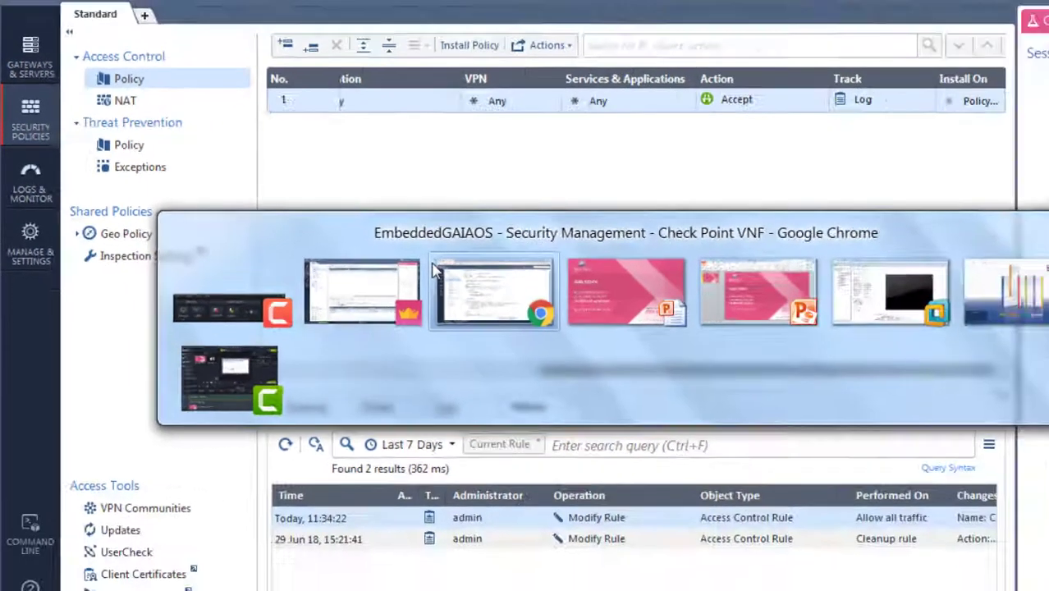
{"action": "left_click", "coordinate": [582, 302]}
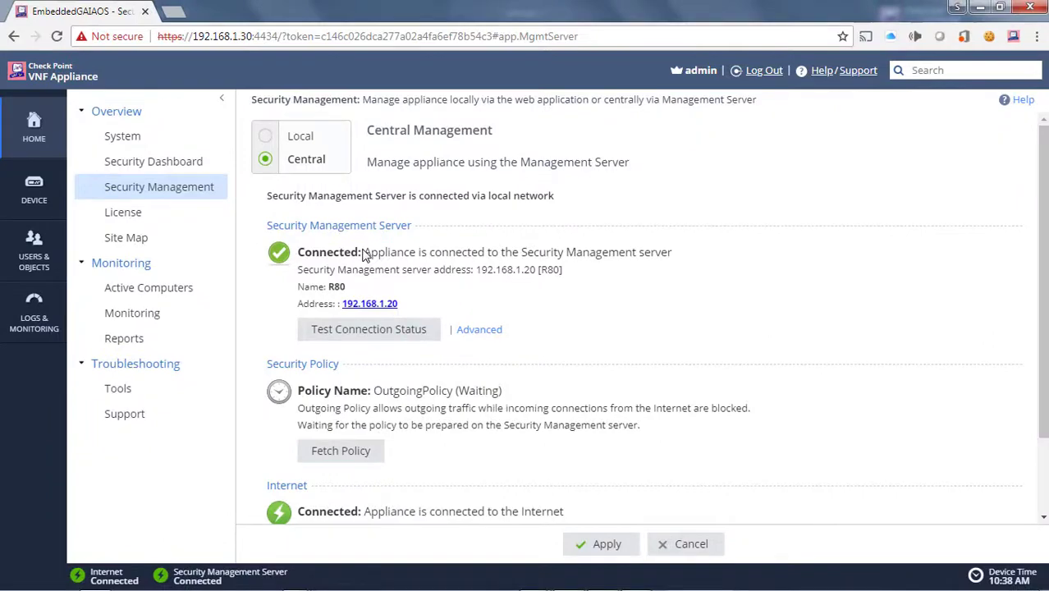
{"action": "key", "text": "alt+Tab"}
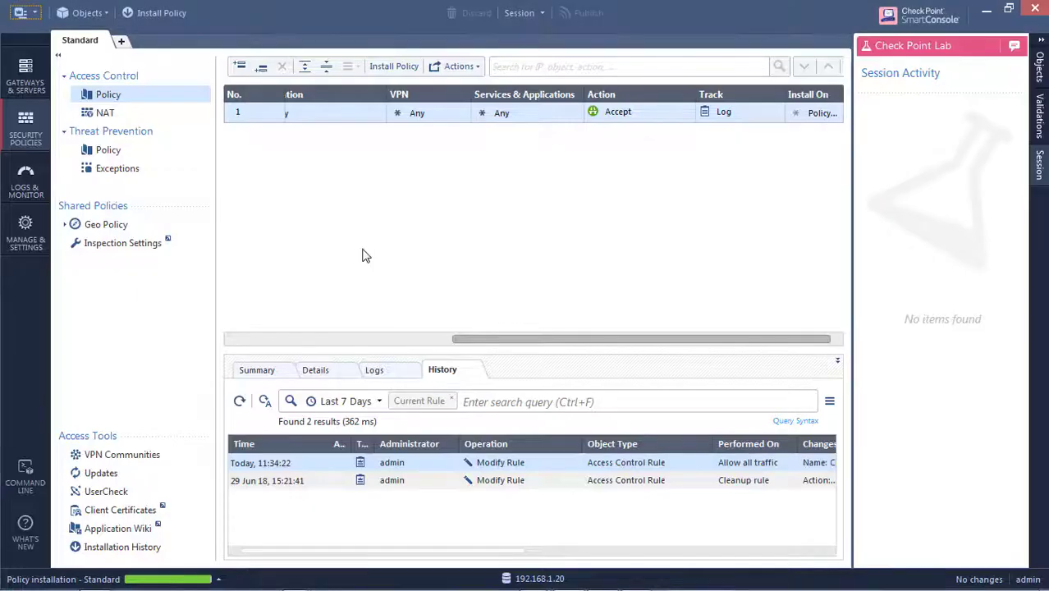
{"action": "left_click", "coordinate": [106, 578]}
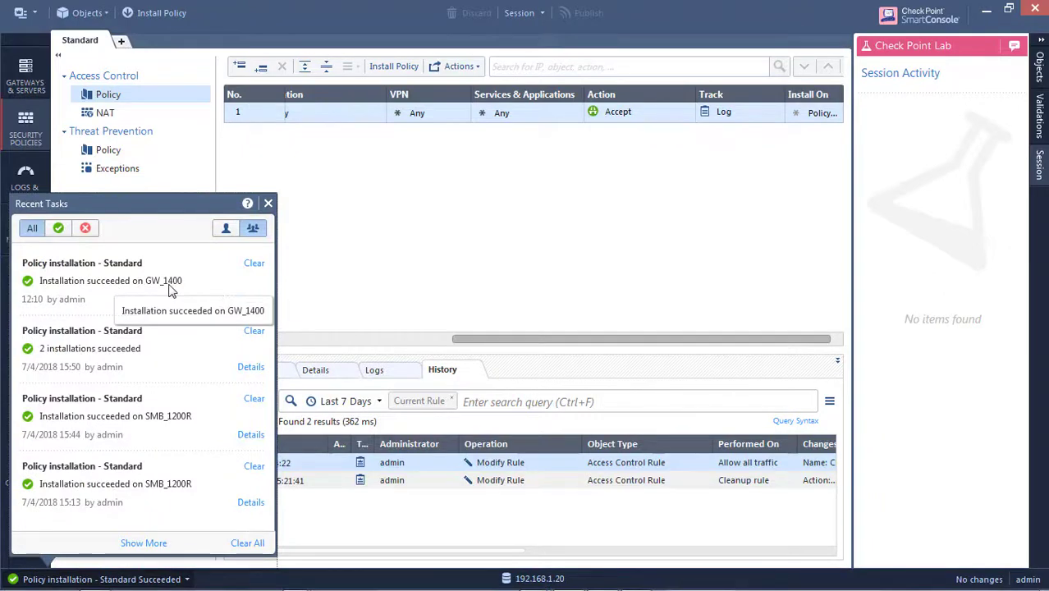
{"action": "key", "text": "alt+Tab"}
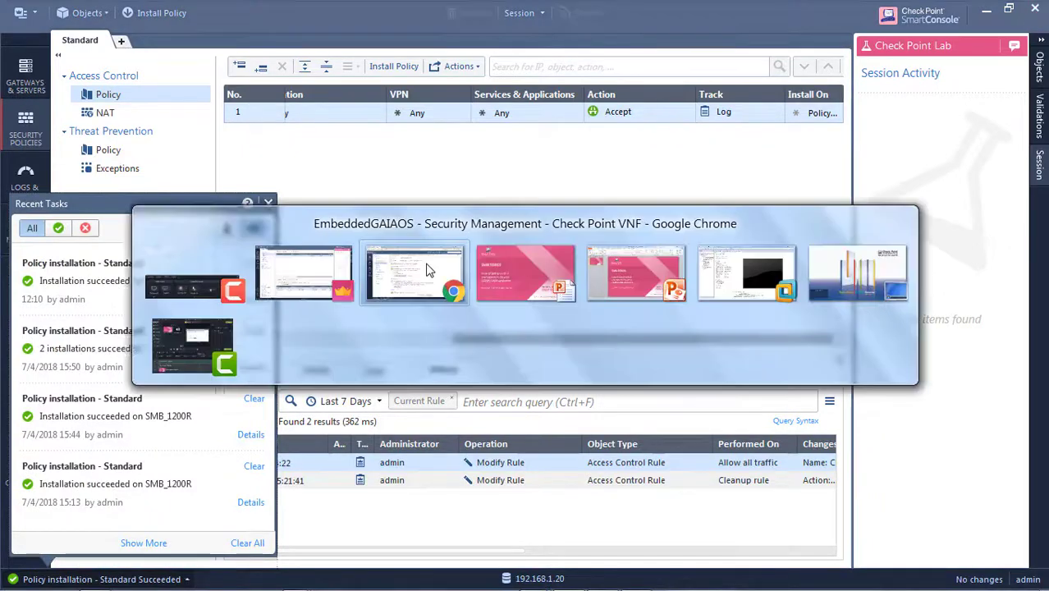
Reload the WebUI Security Management page and highlight the Standard policy's Jul 5, 2018 10:38:04 date
{"action": "left_click", "coordinate": [426, 270]}
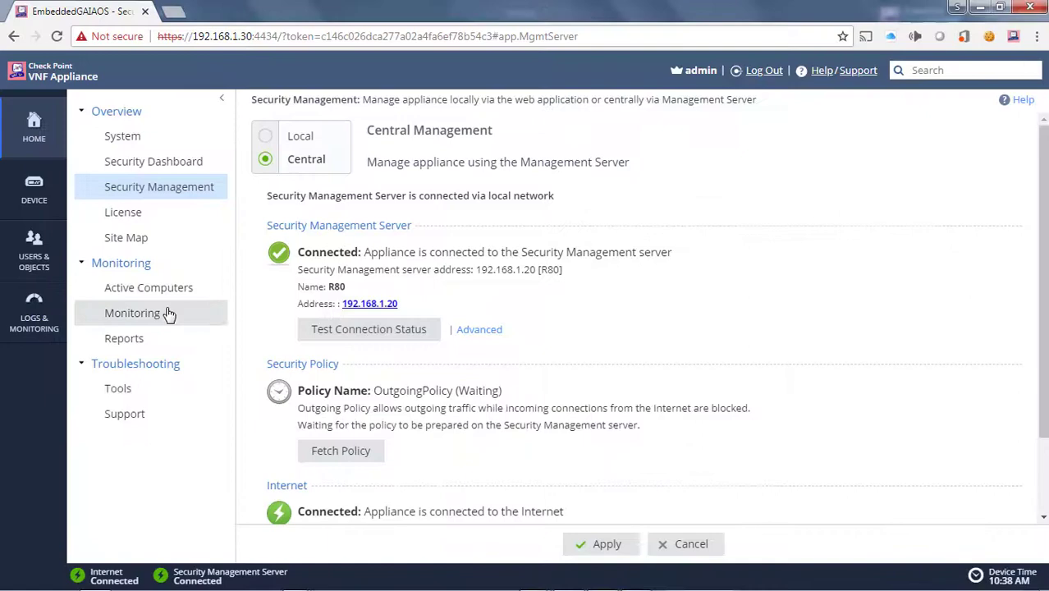
{"action": "left_click", "coordinate": [124, 169]}
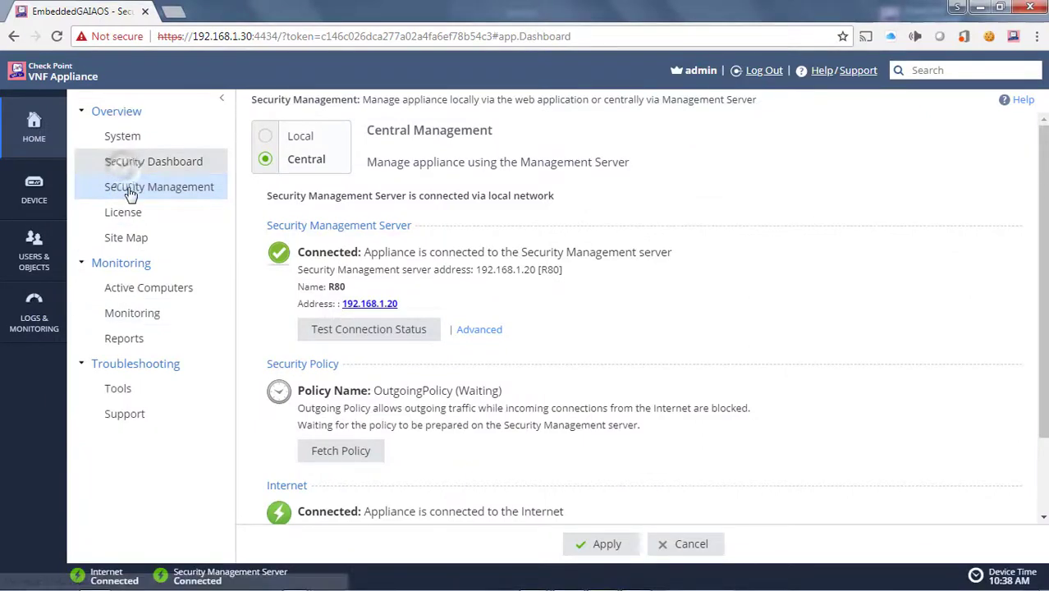
{"action": "left_click", "coordinate": [130, 192]}
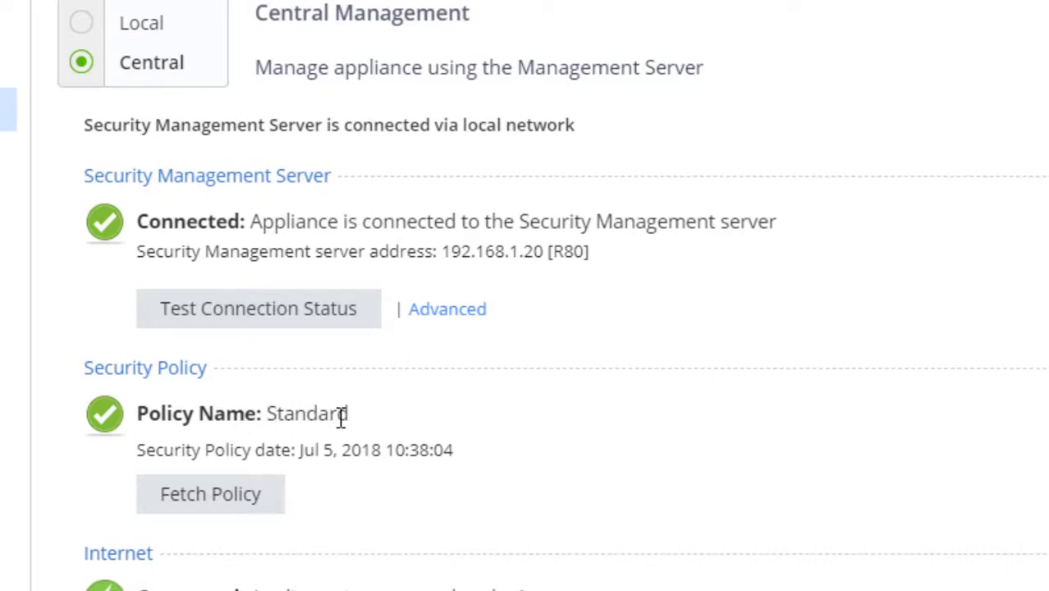
{"action": "left_click_drag", "start_coordinate": [297, 454], "coordinate": [393, 443]}
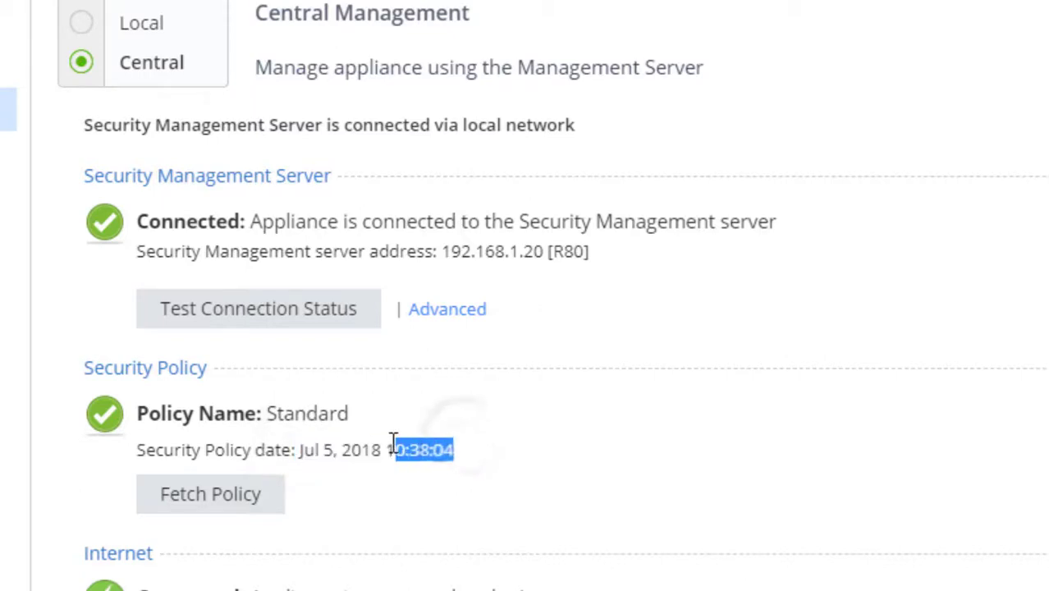